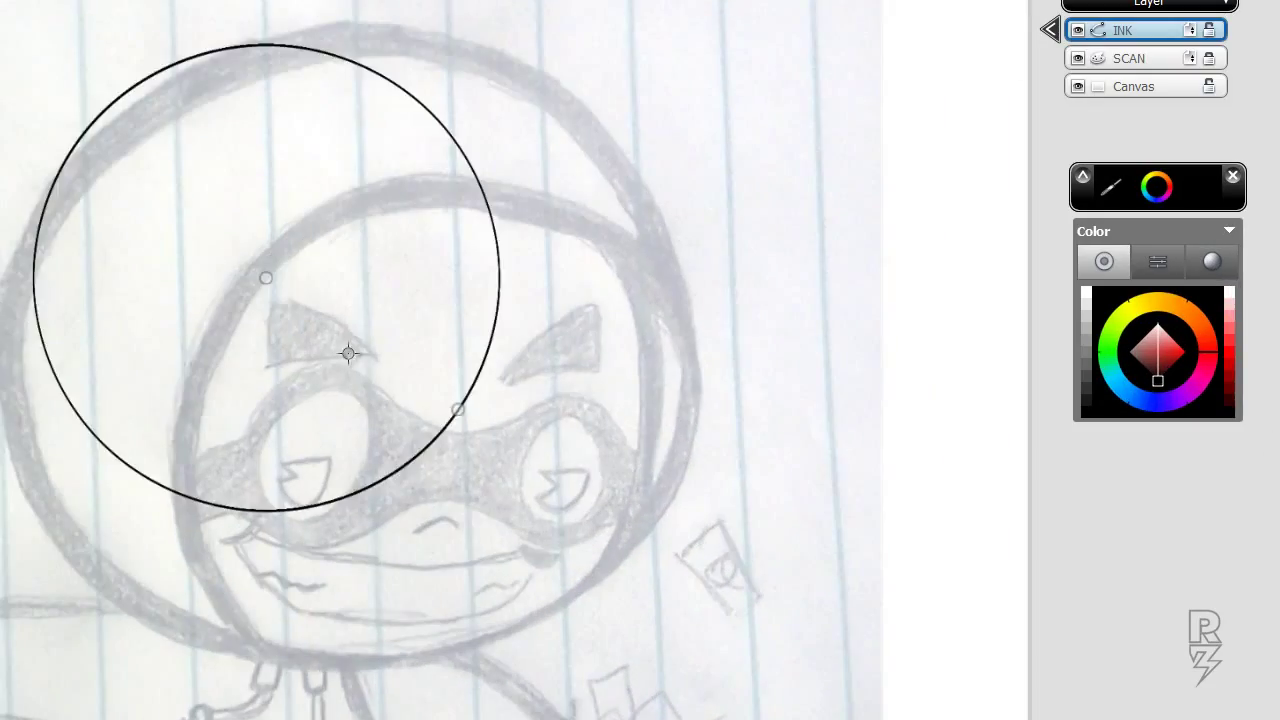
- Draw a large bold circle around the character's head on the INK layer
drag(627, 385, 816, 508)
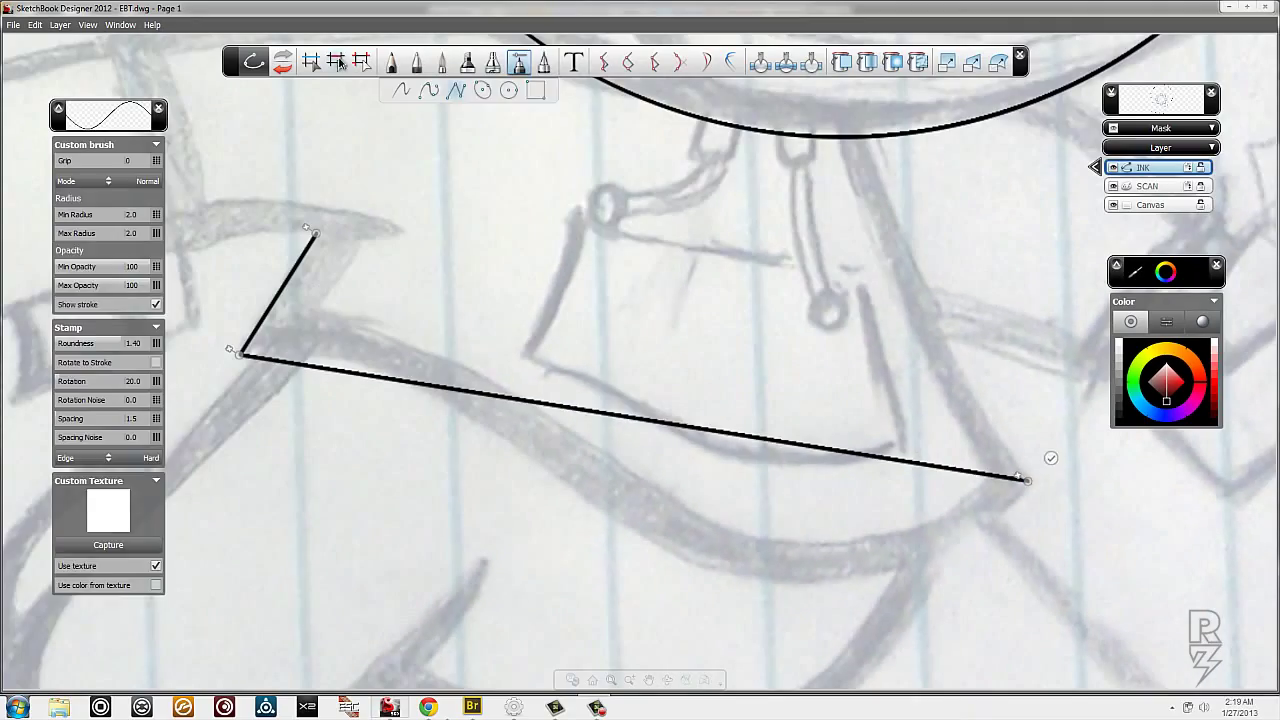
- Bend the long straight segment and add a parallel curved line along the lower stroke
click(340, 62)
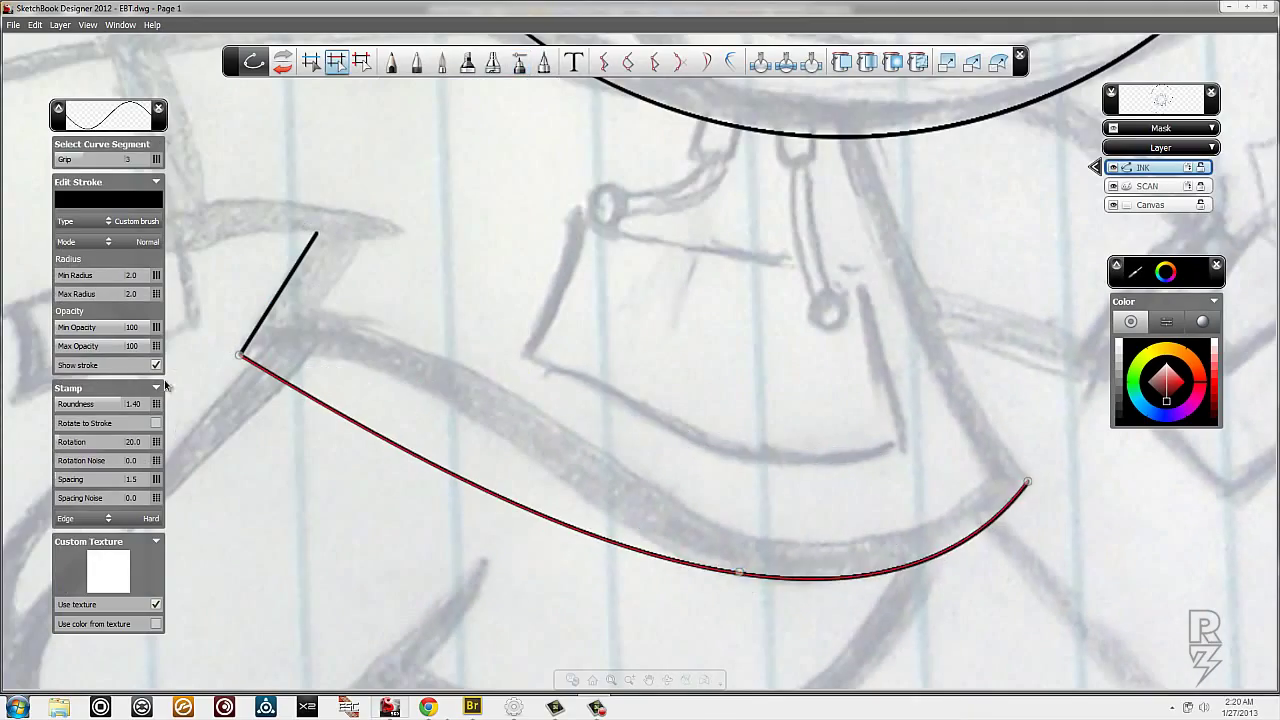
drag(484, 393, 483, 427)
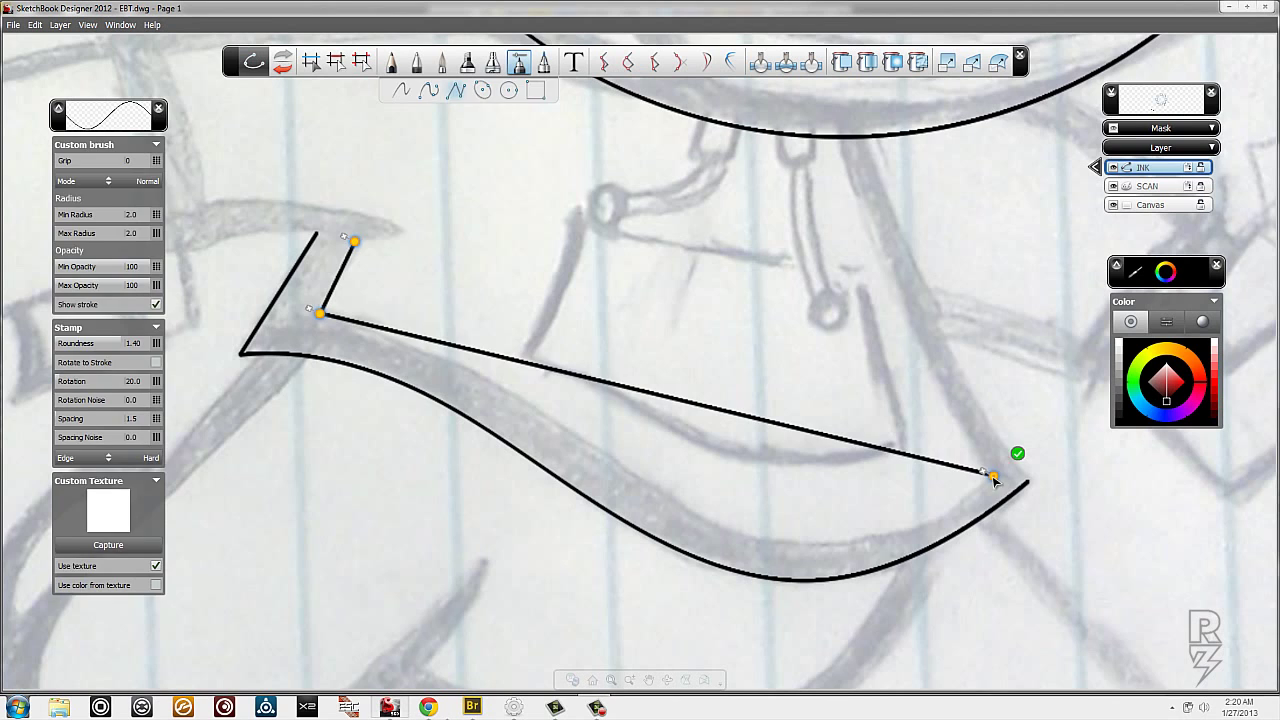
drag(663, 397, 785, 537)
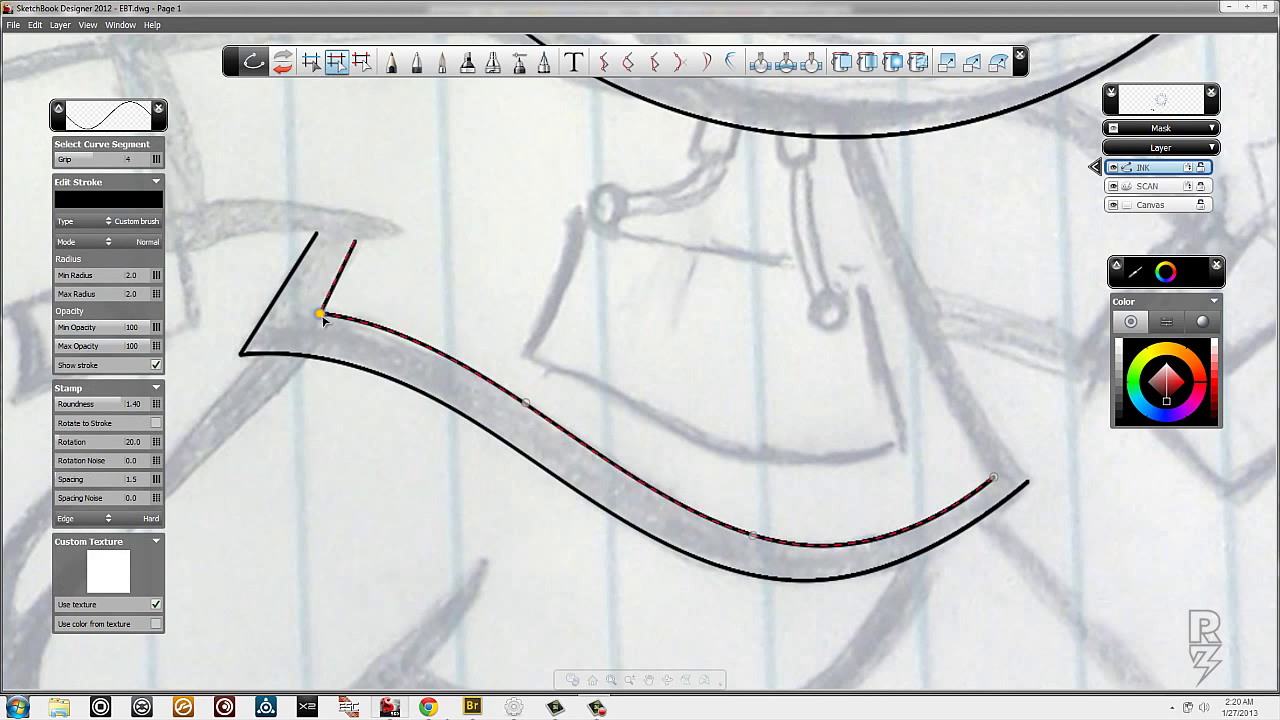
key(t)
- Close the new outline shape and draw the jagged shape's outer edge
click(520, 64)
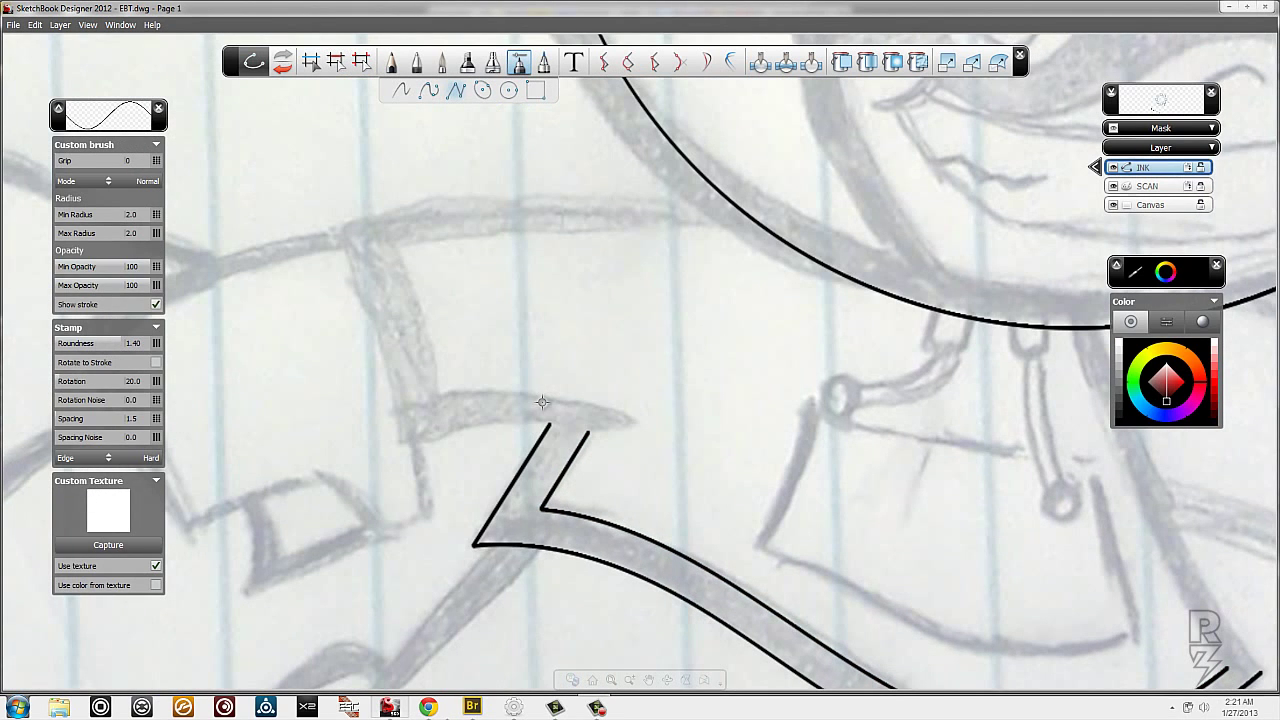
double_click(722, 214)
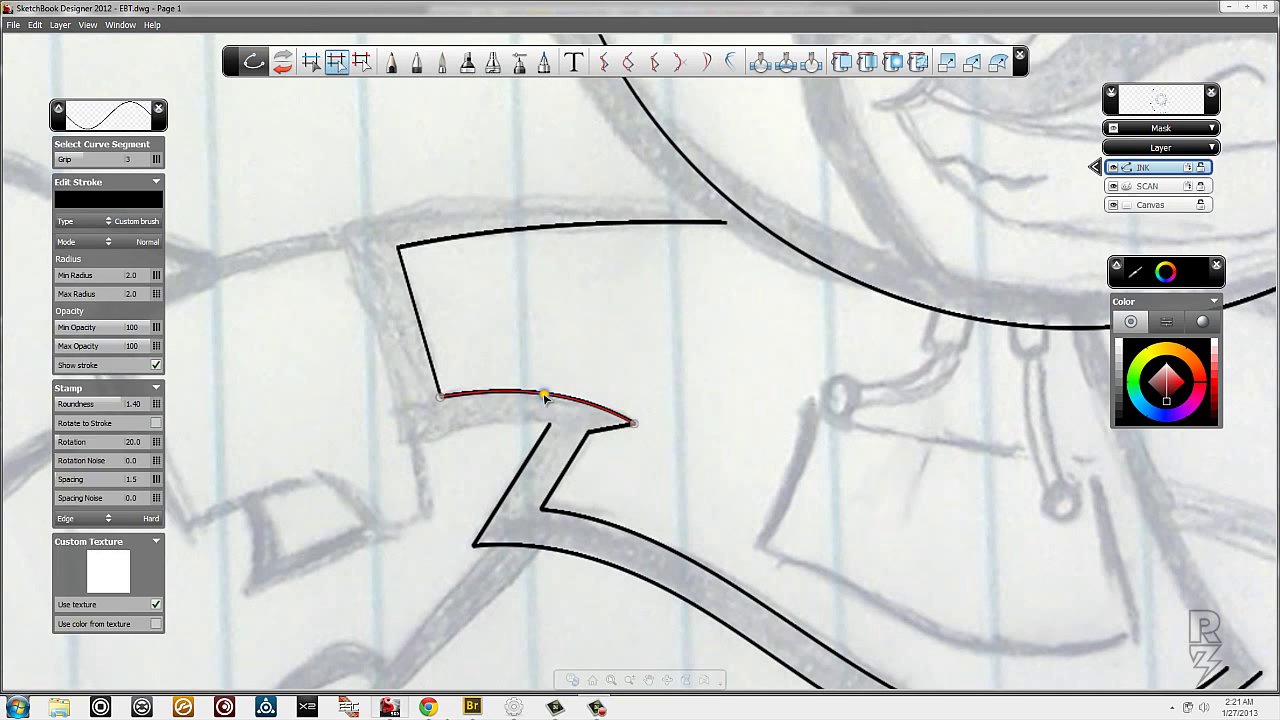
key(Escape)
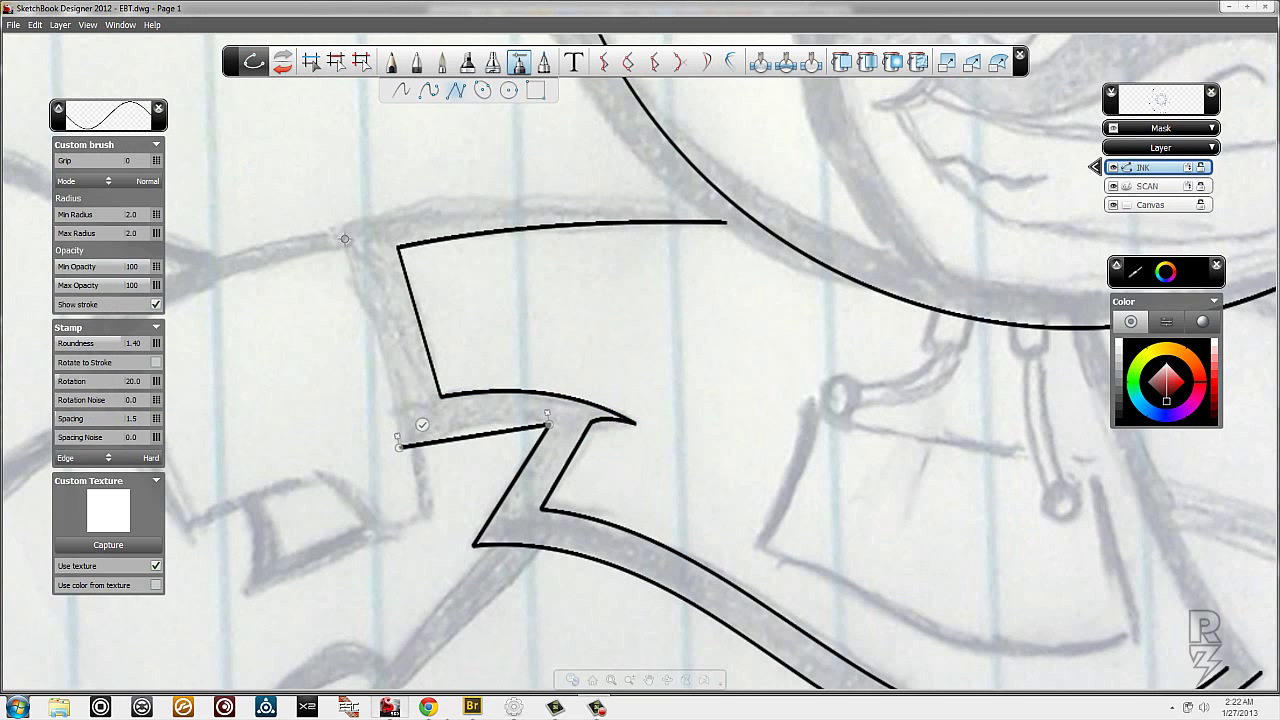
click(477, 425)
key(Escape)
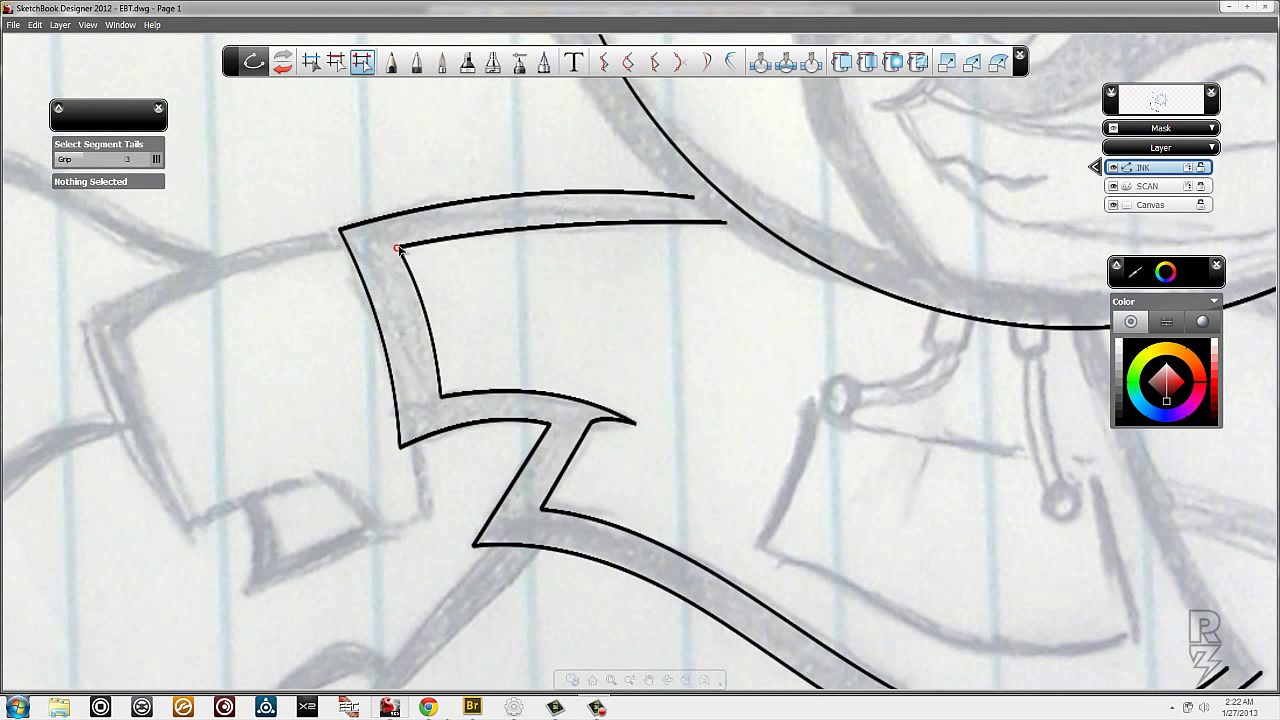
click(555, 422)
- Trace the curved band with the curve tool and commit it as a stroke
key(t)
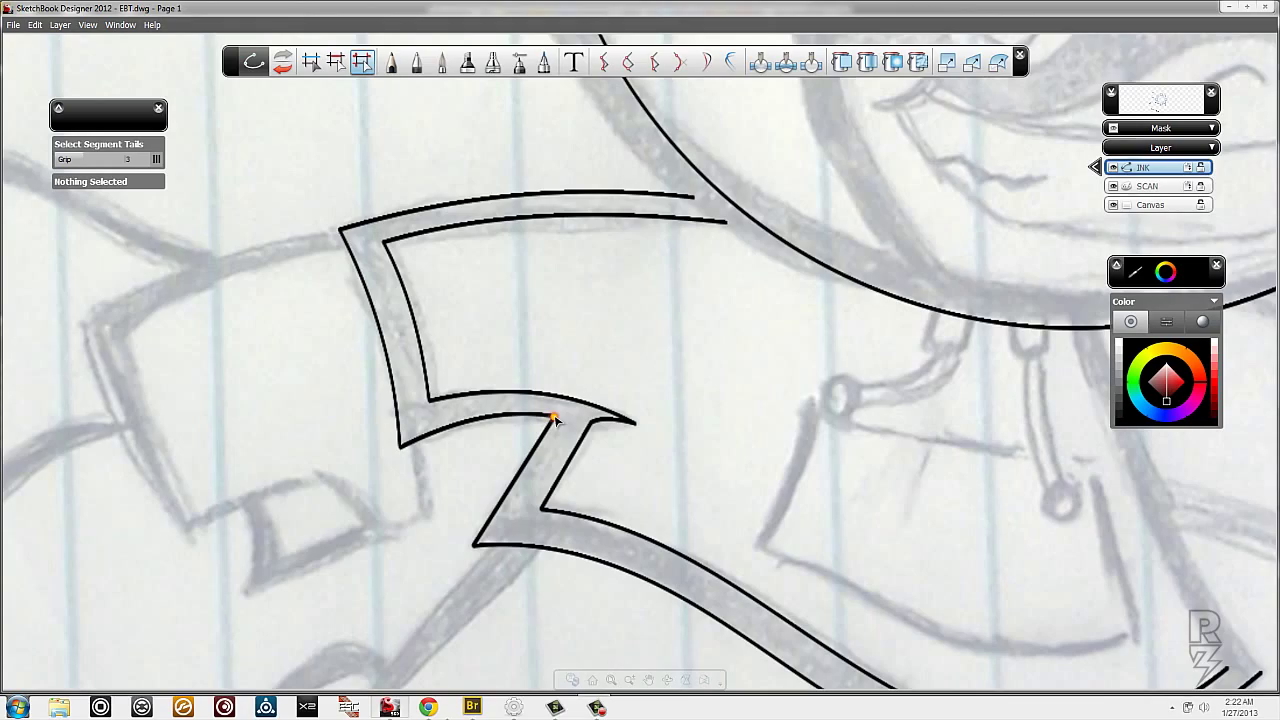
key(s)
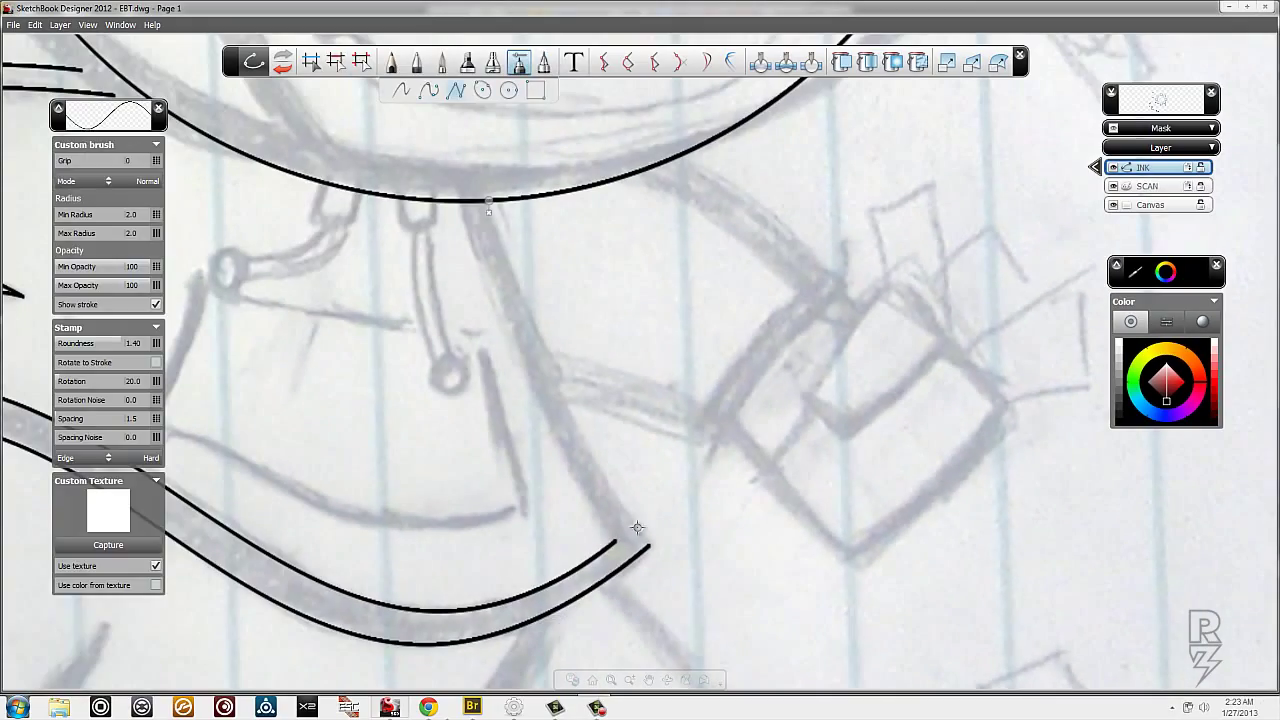
click(586, 370)
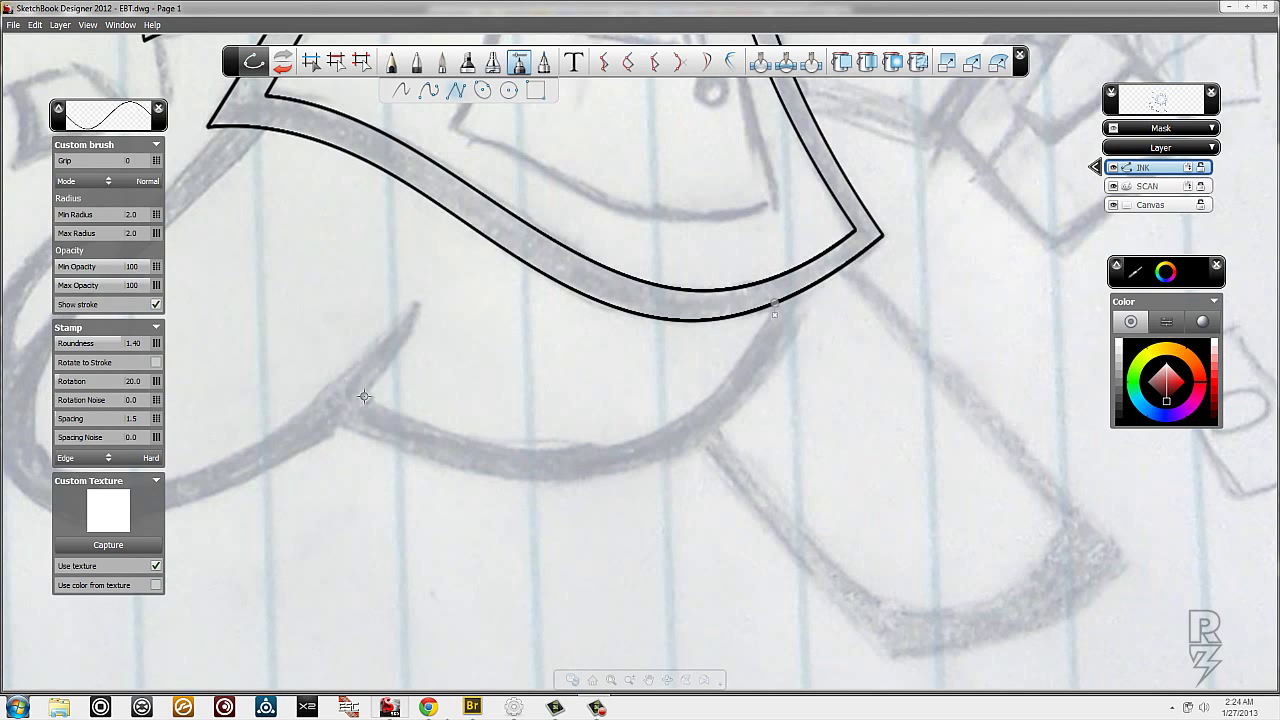
key(b)
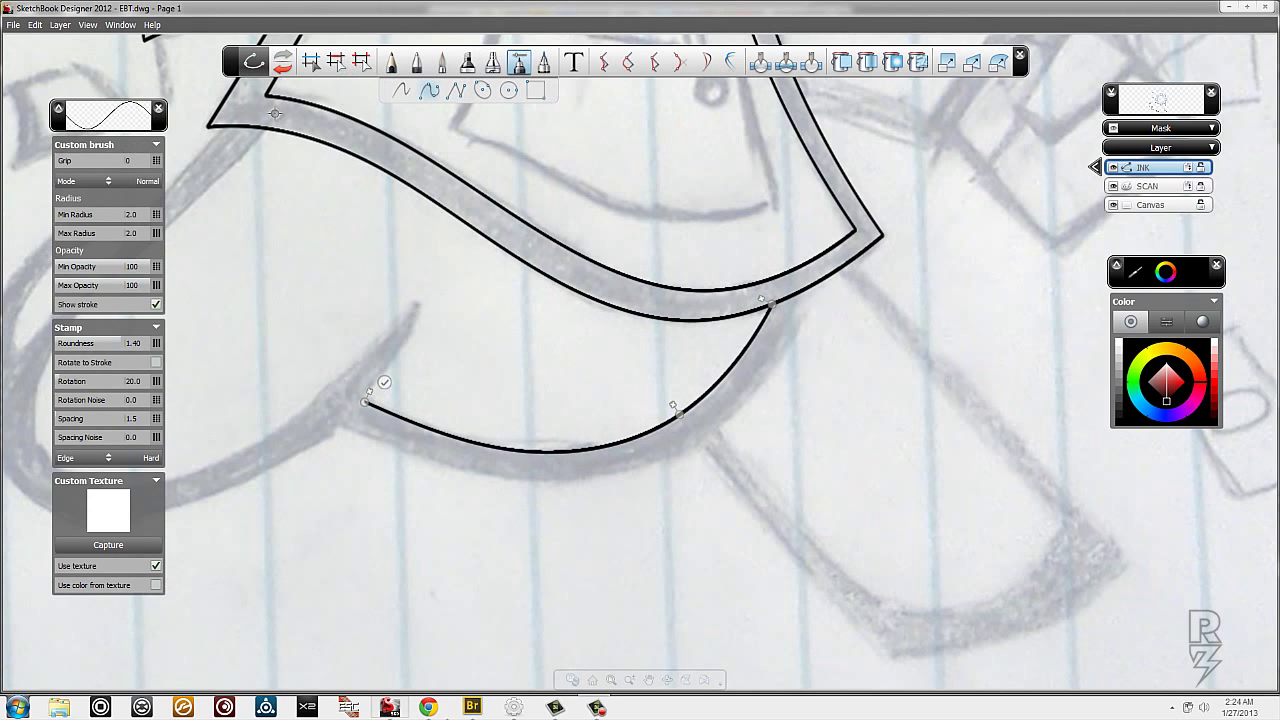
key(Return)
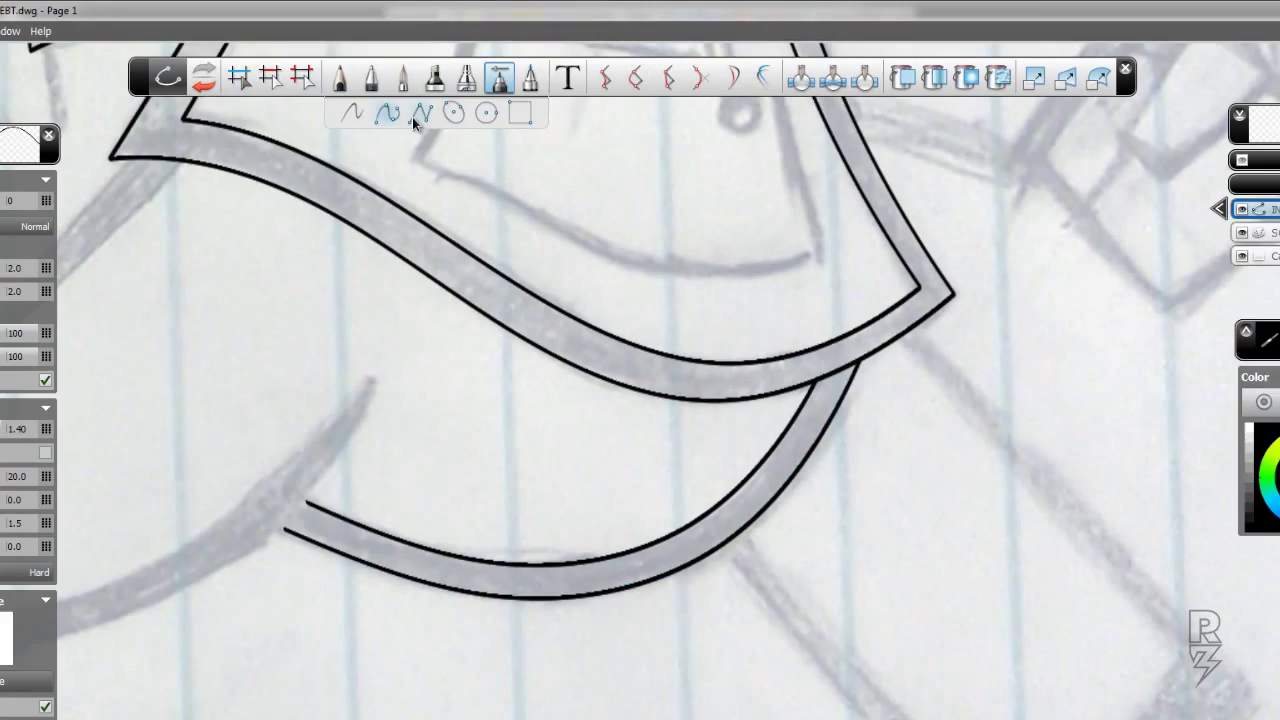
drag(675, 285, 735, 288)
- Draw and reshape the hook's inner curve beneath the band
click(403, 274)
click(340, 63)
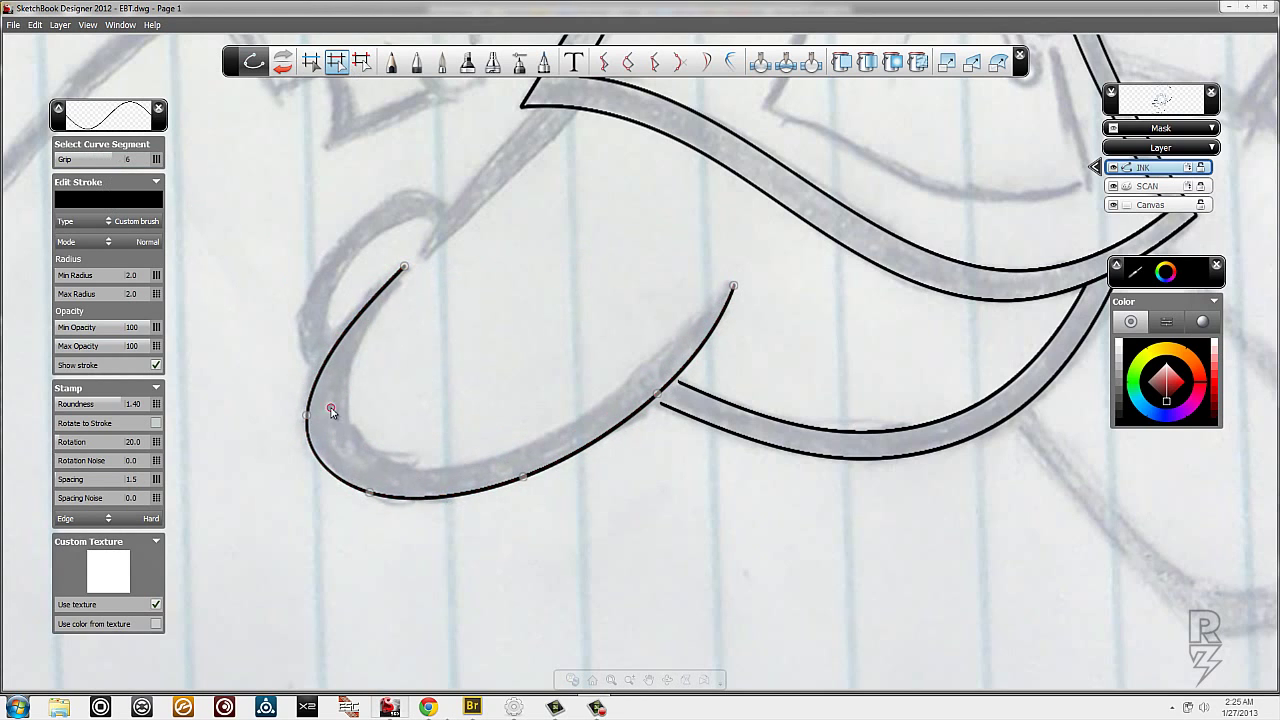
click(518, 63)
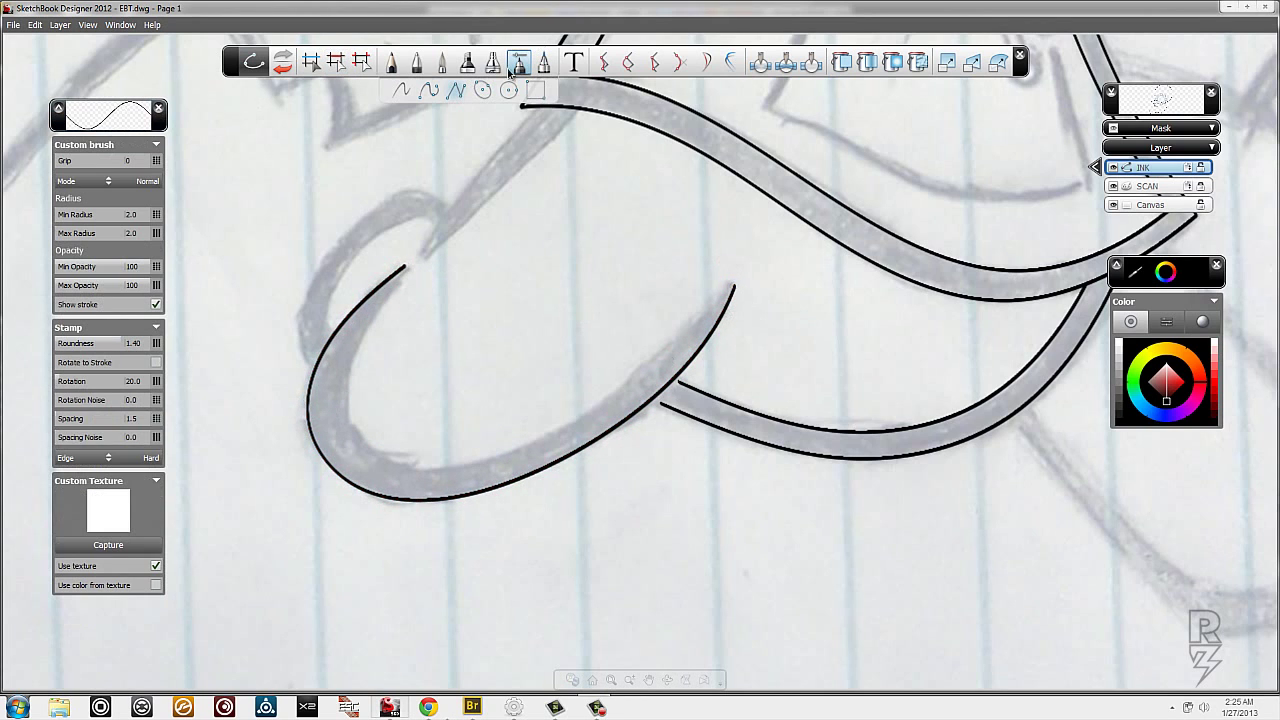
click(374, 333)
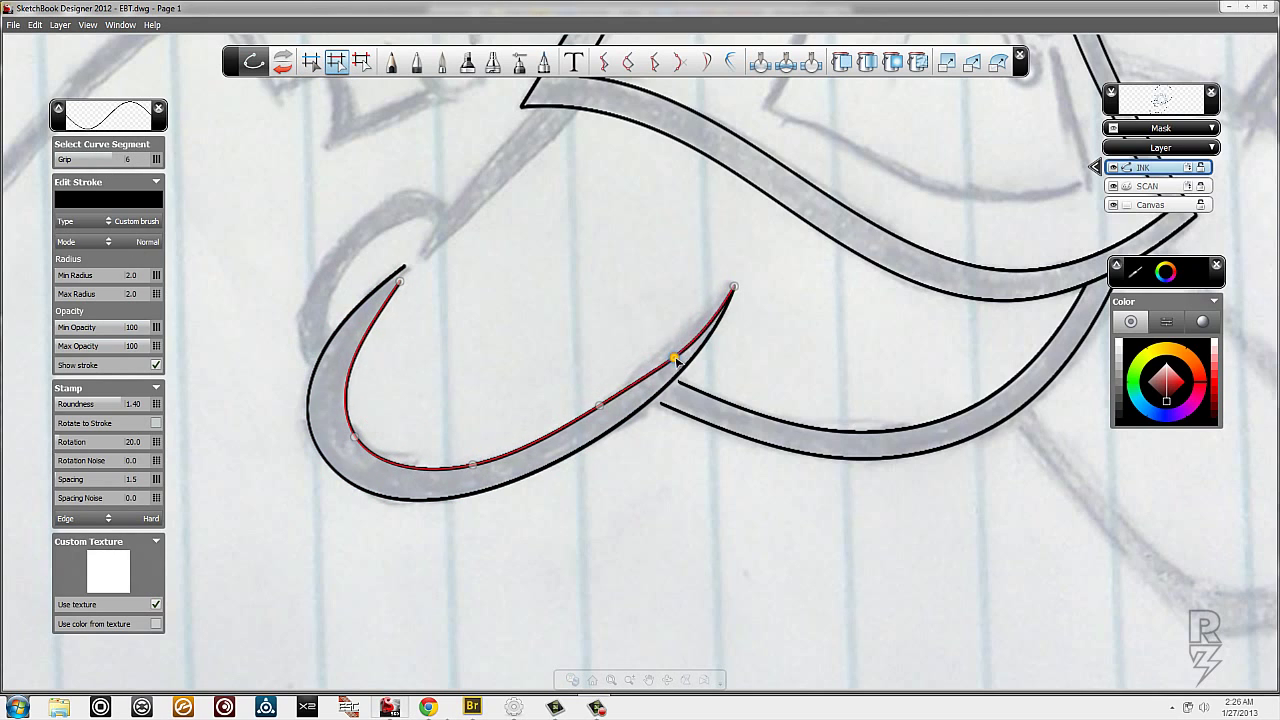
click(690, 347)
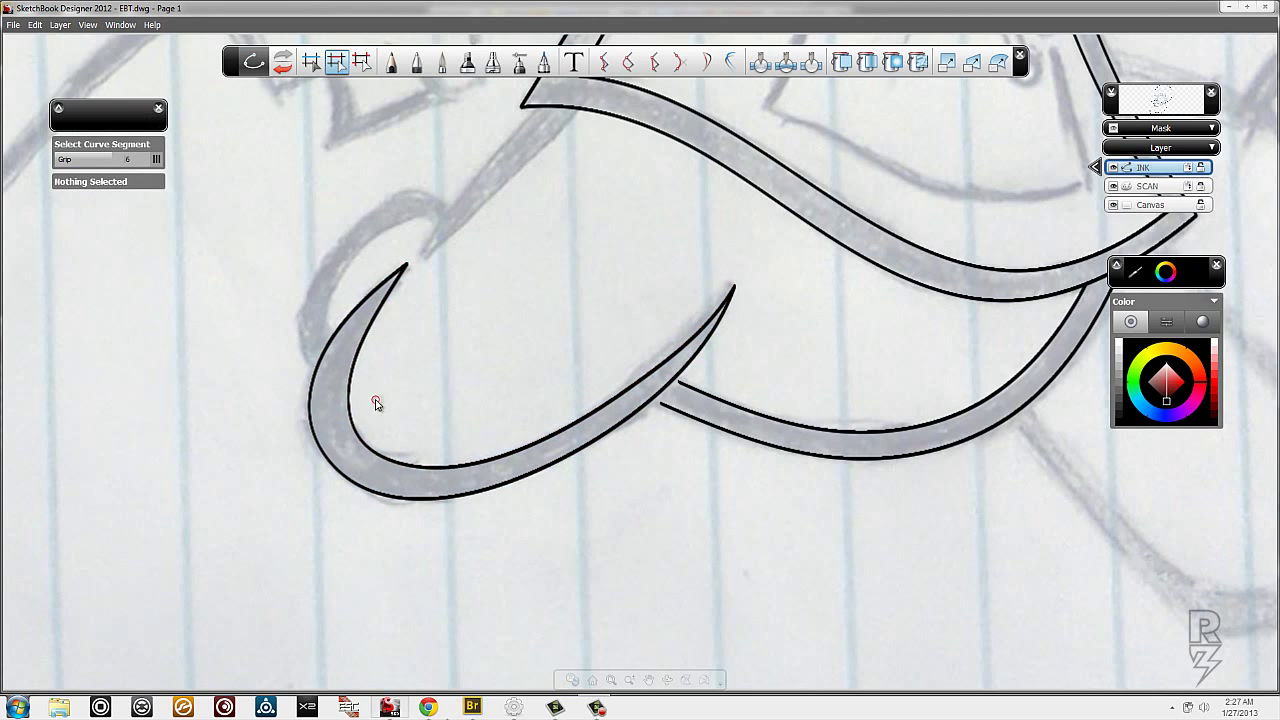
- Check the inner hook stroke and bring the jagged shape above into view
click(603, 410)
click(589, 383)
click(465, 480)
click(406, 268)
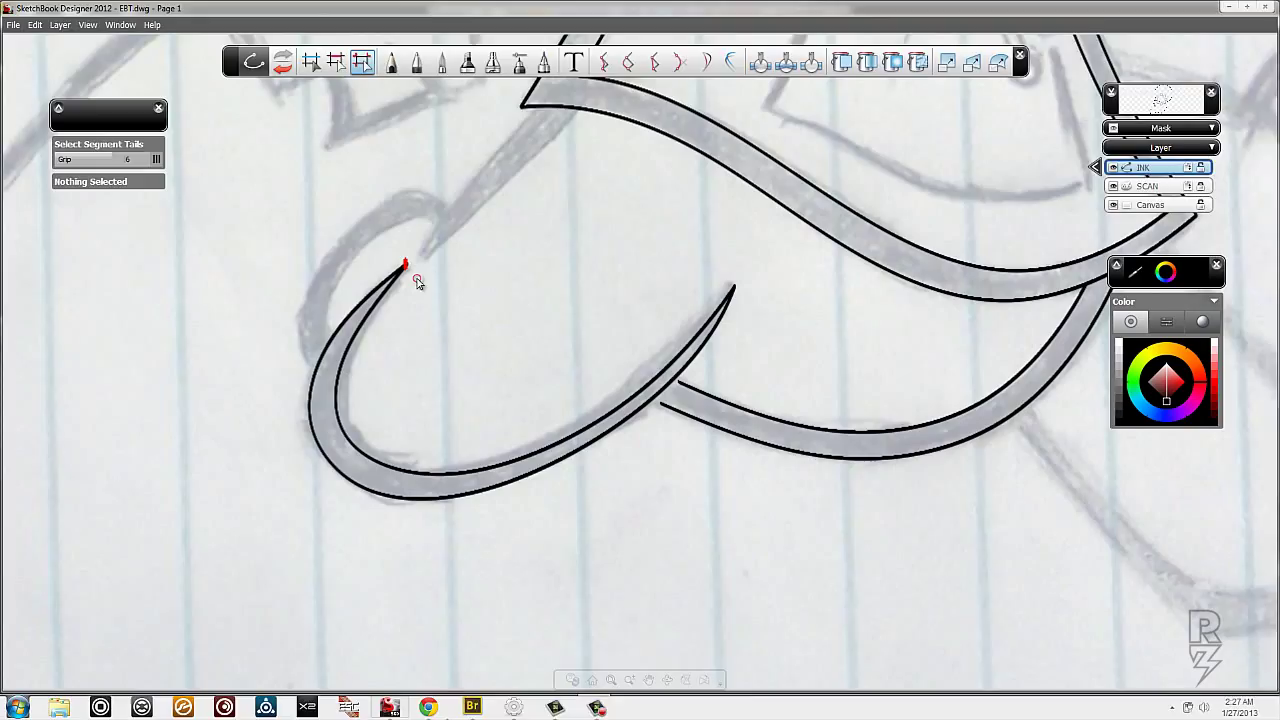
drag(371, 163, 169, 317)
click(514, 230)
- Draw a straight line from the hook's tip to the jagged shape above
drag(514, 230, 334, 398)
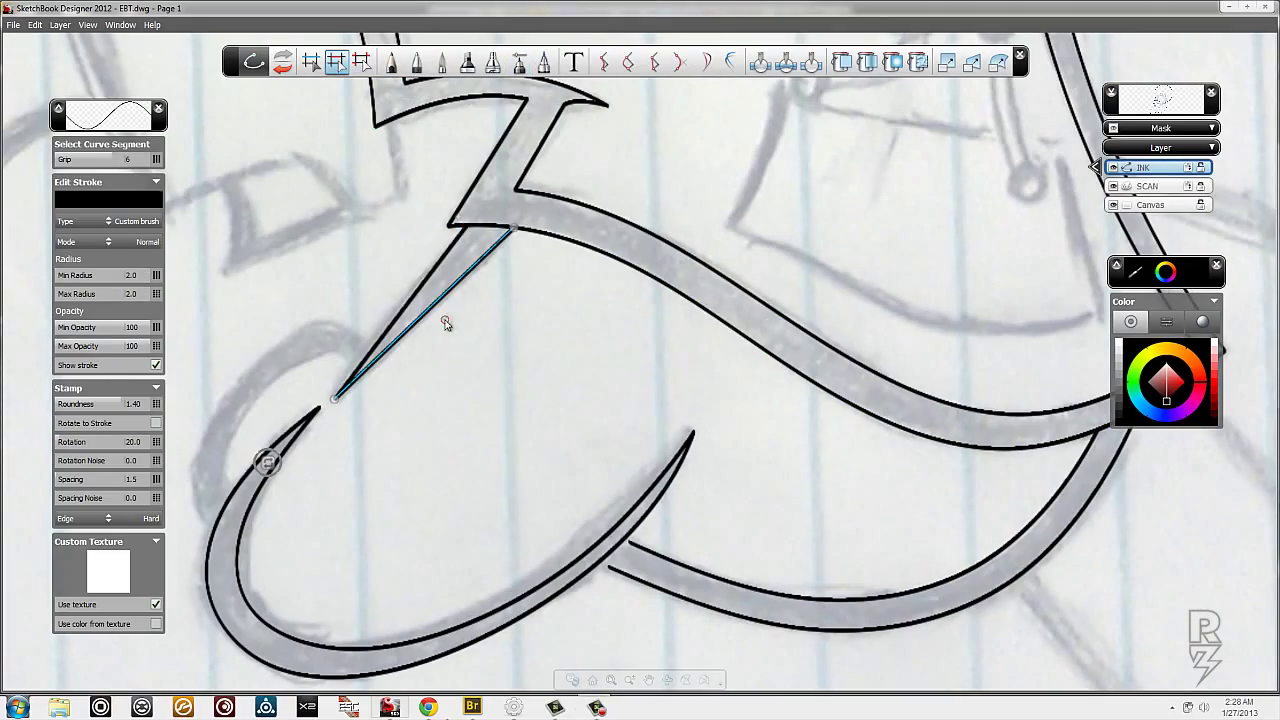
scroll(471, 386, down, 2)
scroll(449, 349, up, 2)
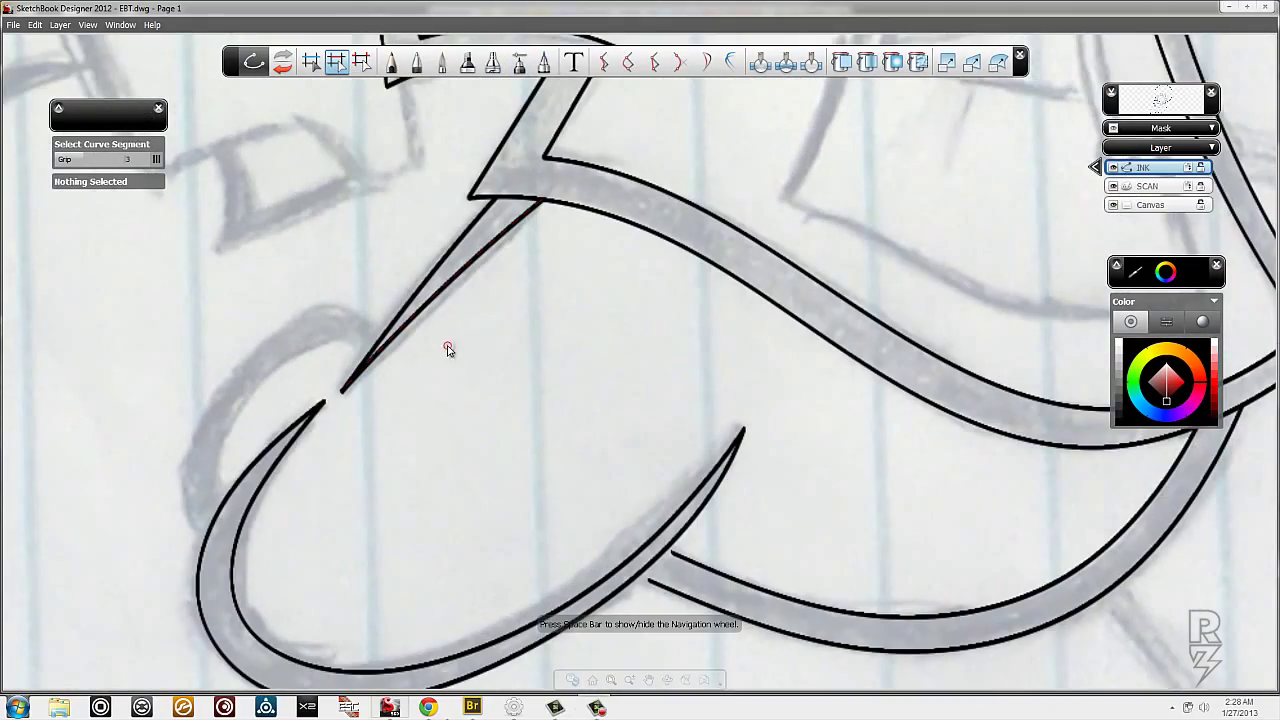
click(337, 409)
scroll(465, 287, up, 5)
scroll(463, 289, down, 3)
scroll(286, 343, down, 2)
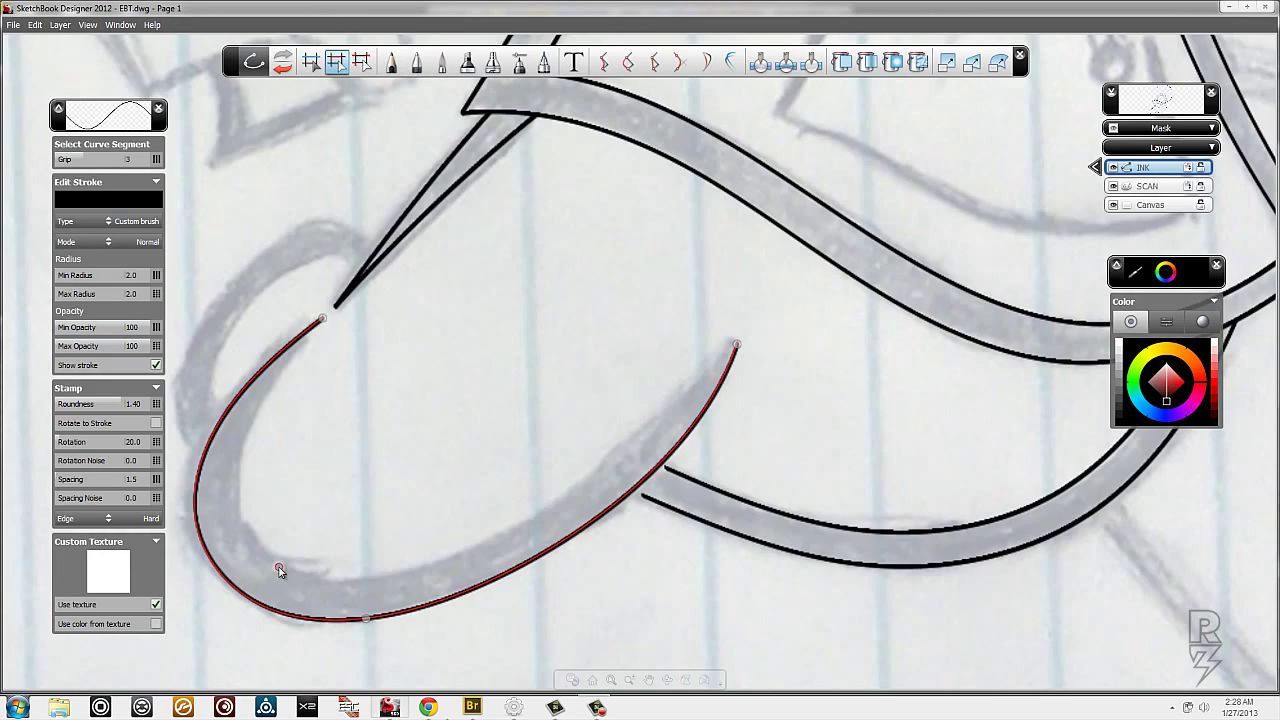
- Select the connecting line and redraw the hook's inner curve sharper at its base
click(311, 62)
scroll(623, 363, down, 3)
scroll(384, 211, up, 2)
click(384, 211)
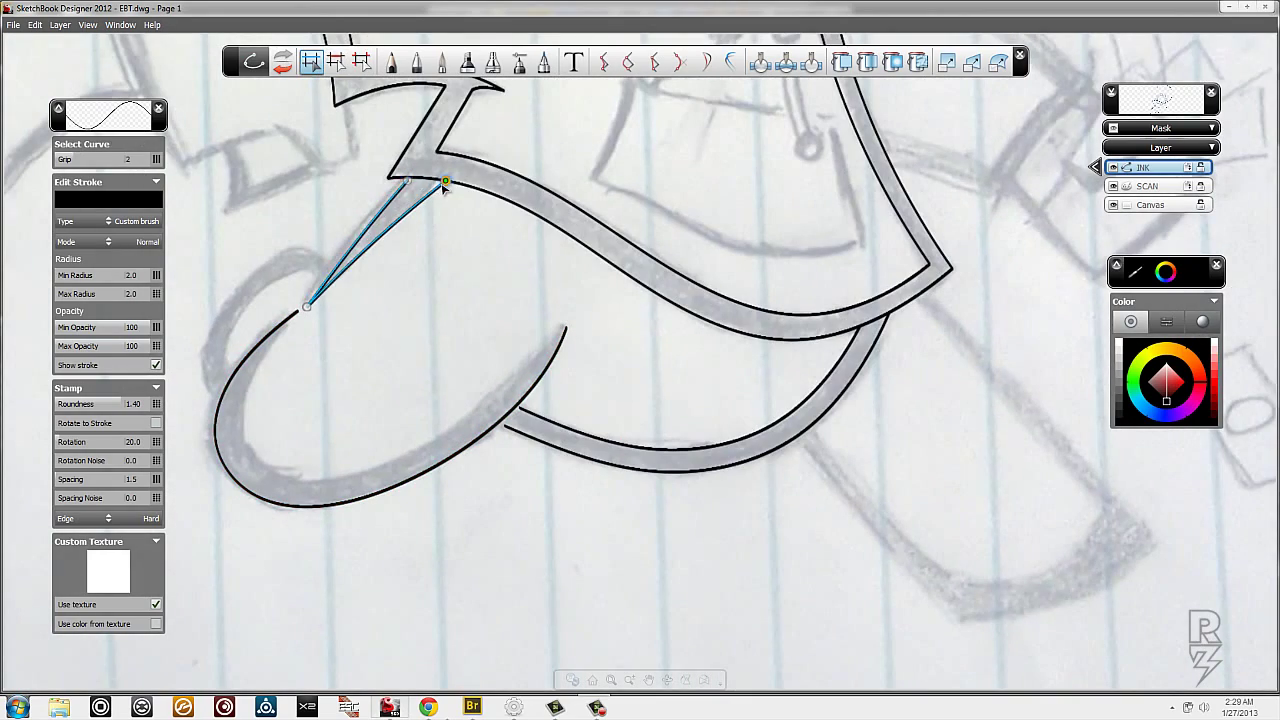
scroll(445, 185, up, 2)
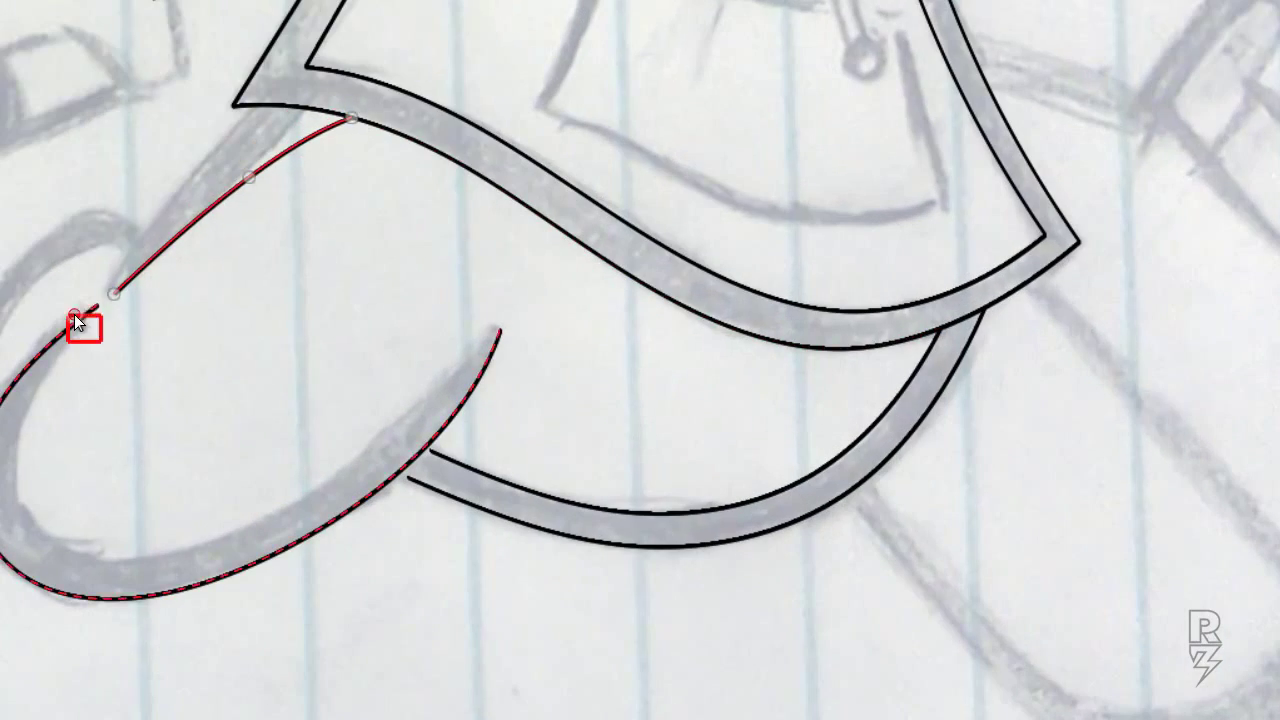
scroll(434, 206, down, 2)
scroll(565, 316, down, 2)
click(320, 325)
click(389, 446)
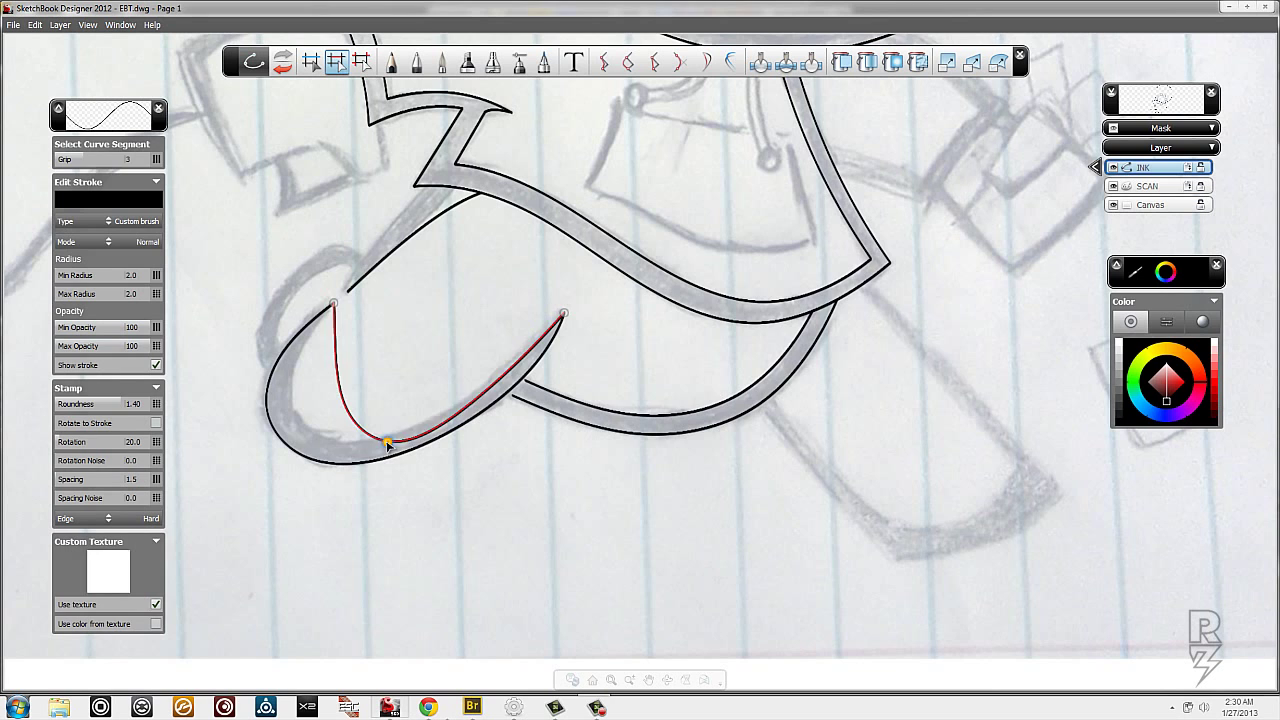
- Ink the angular piece below the hood rim and finish its inner curve
drag(566, 271, 471, 300)
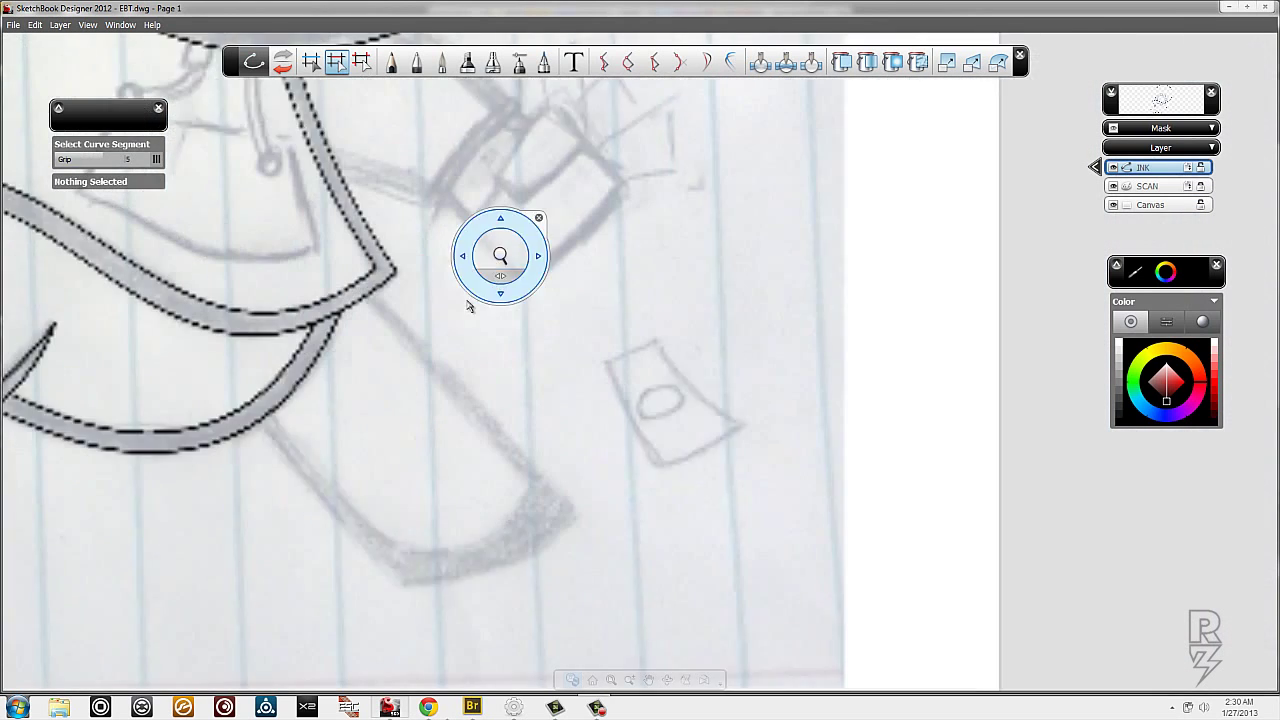
click(560, 463)
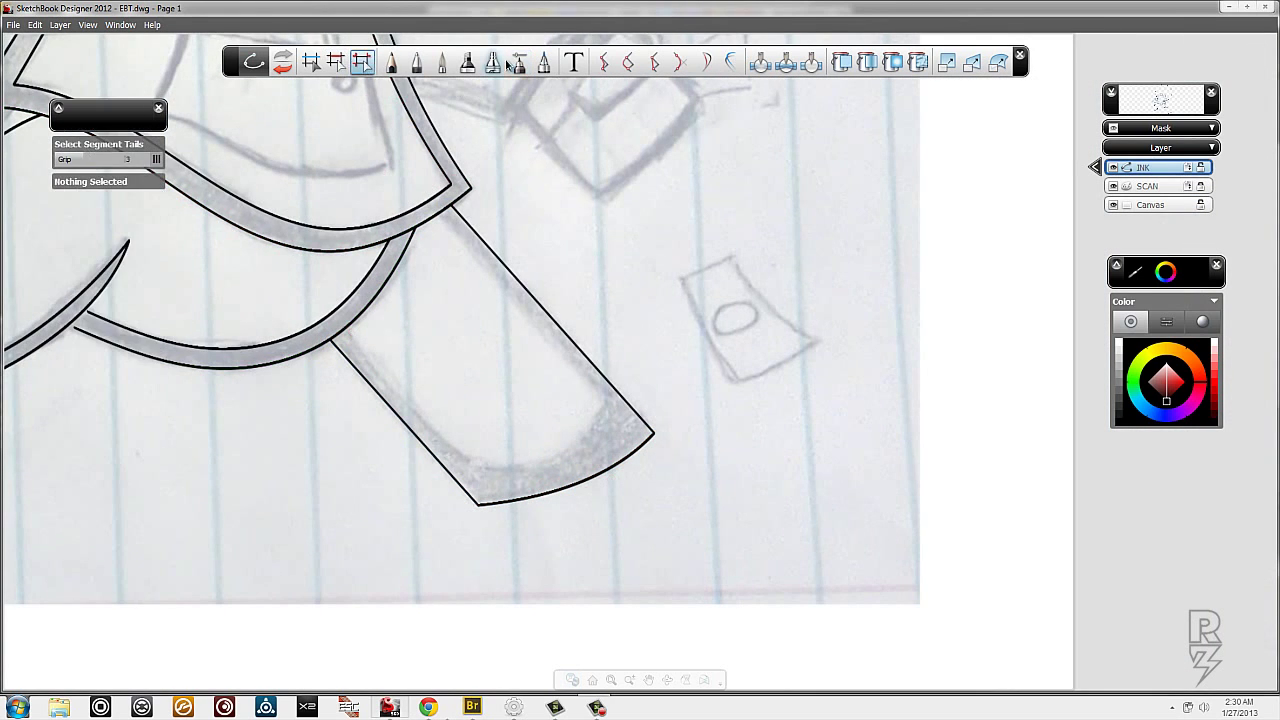
click(476, 468)
click(557, 449)
click(557, 451)
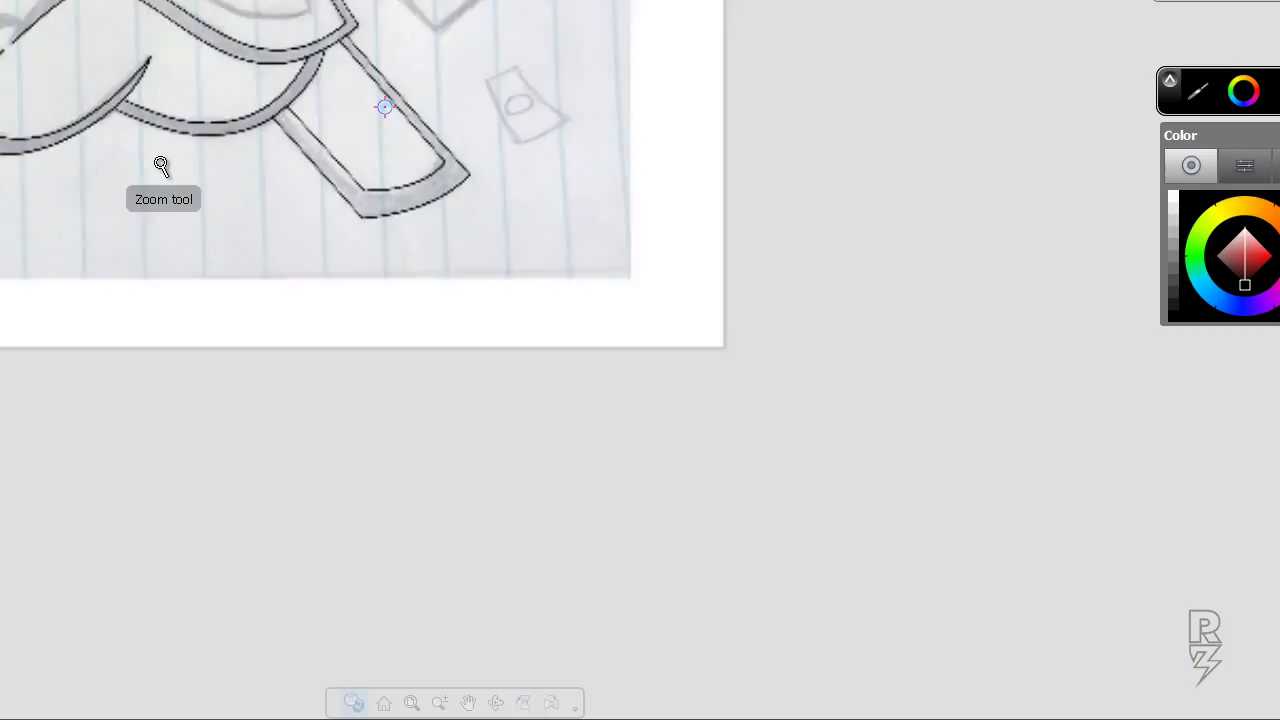
- Finish the diagonal strap as a smooth stroke and start the pointed wedge outline
drag(286, 112, 44, 97)
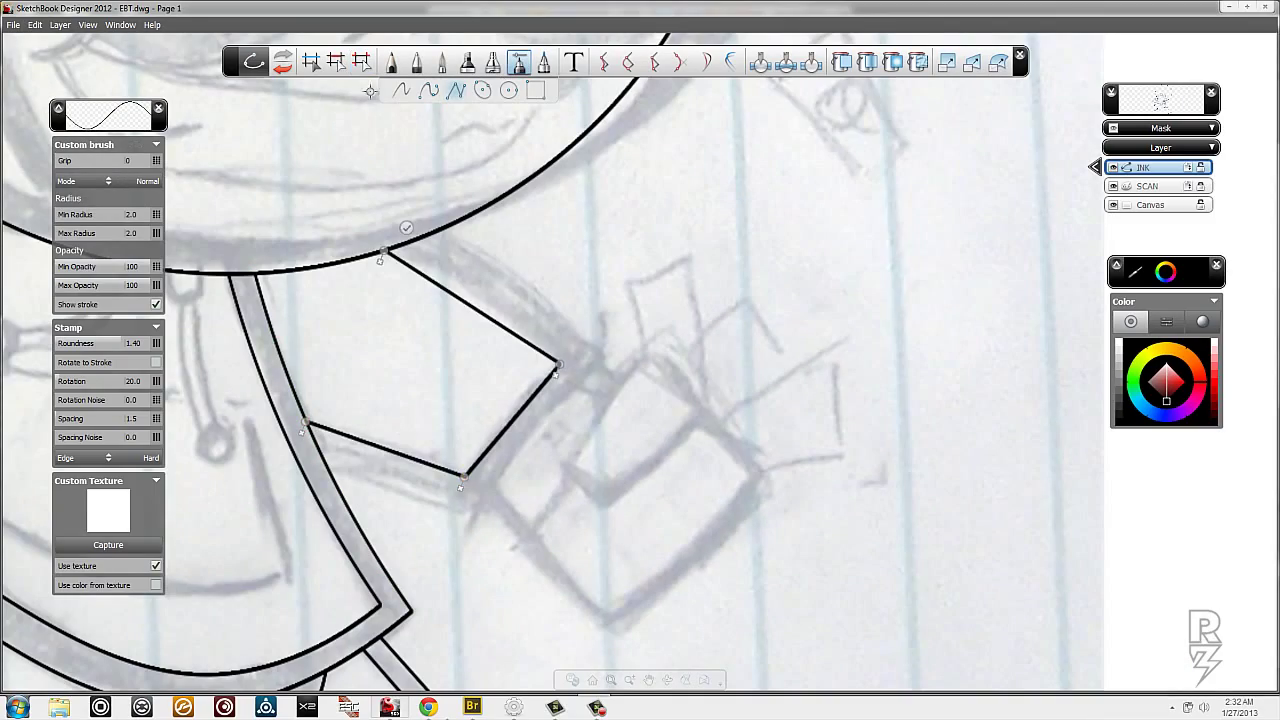
click(406, 228)
click(483, 290)
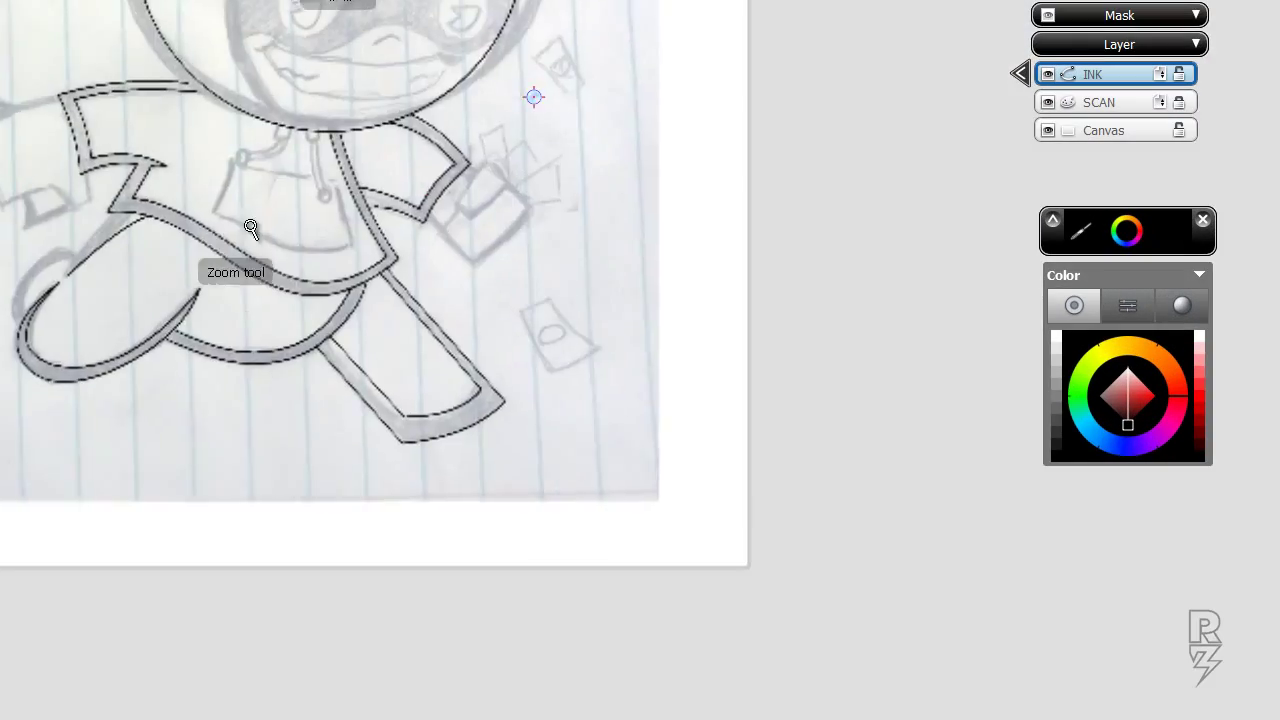
drag(397, 190, 352, 255)
click(583, 290)
click(415, 352)
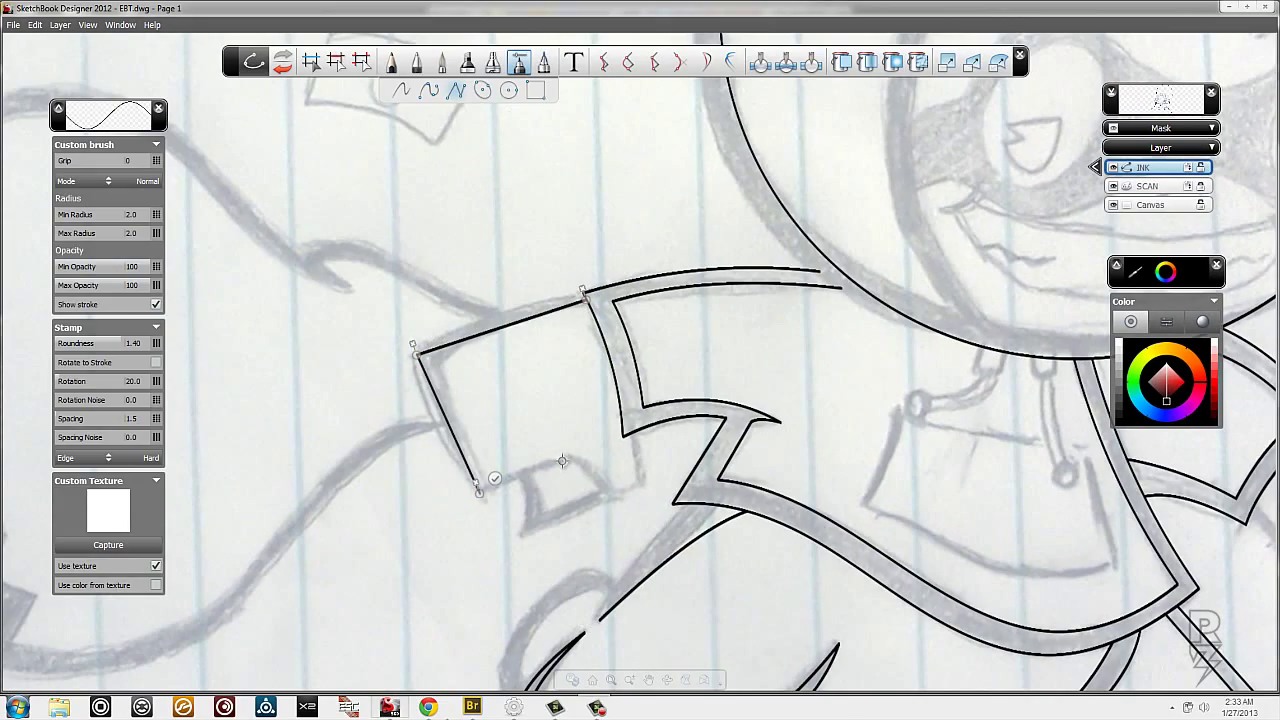
- Outline the folded flap and extend a new line from the stroke's tip
click(562, 461)
click(590, 310)
click(441, 364)
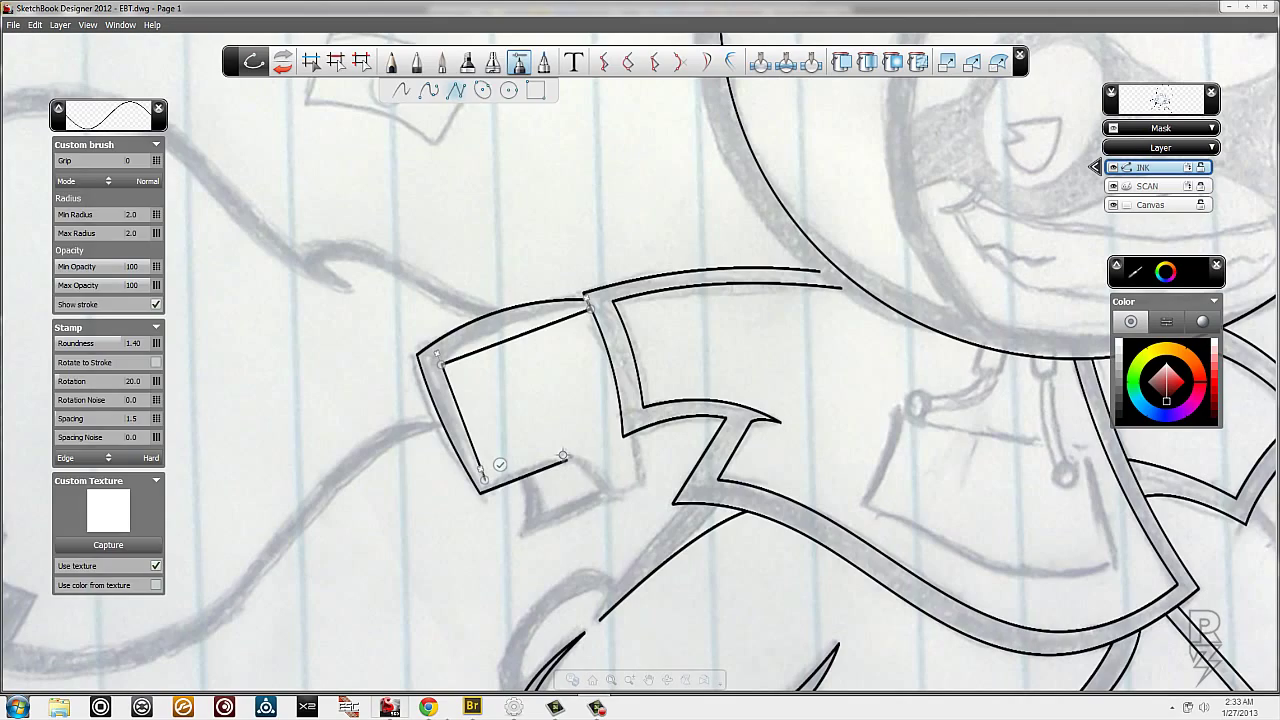
click(499, 464)
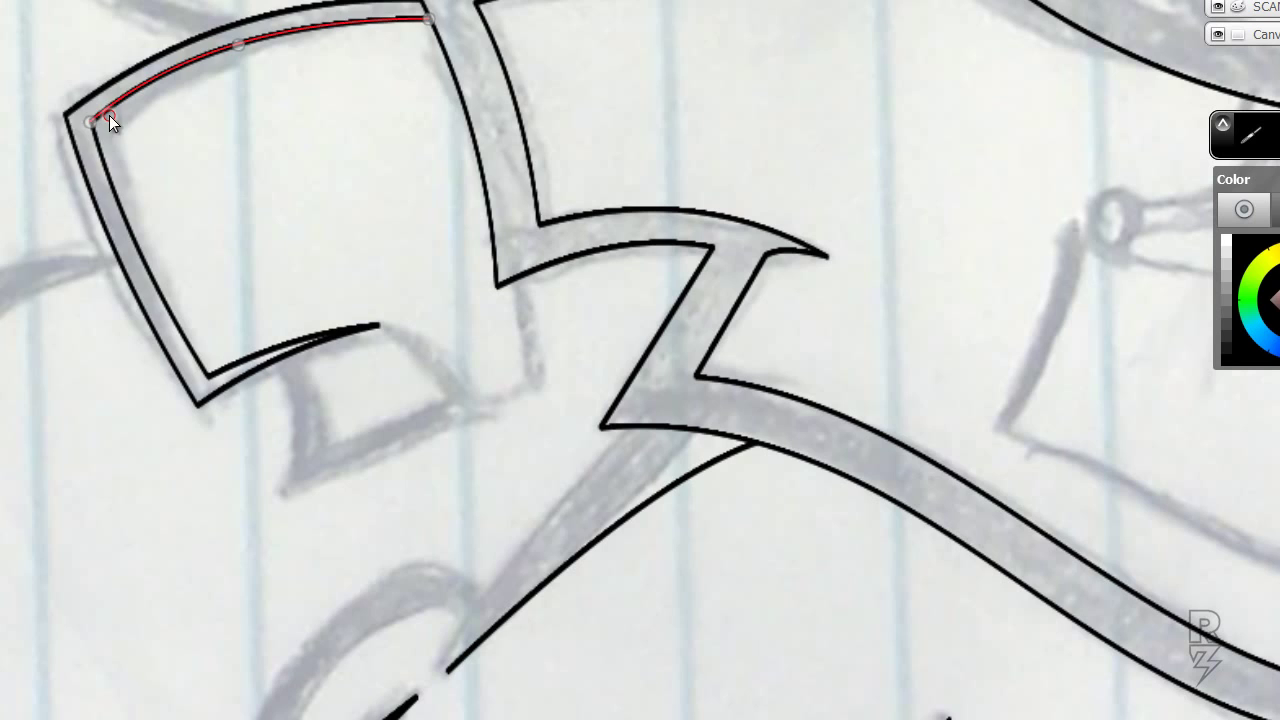
click(556, 403)
click(610, 458)
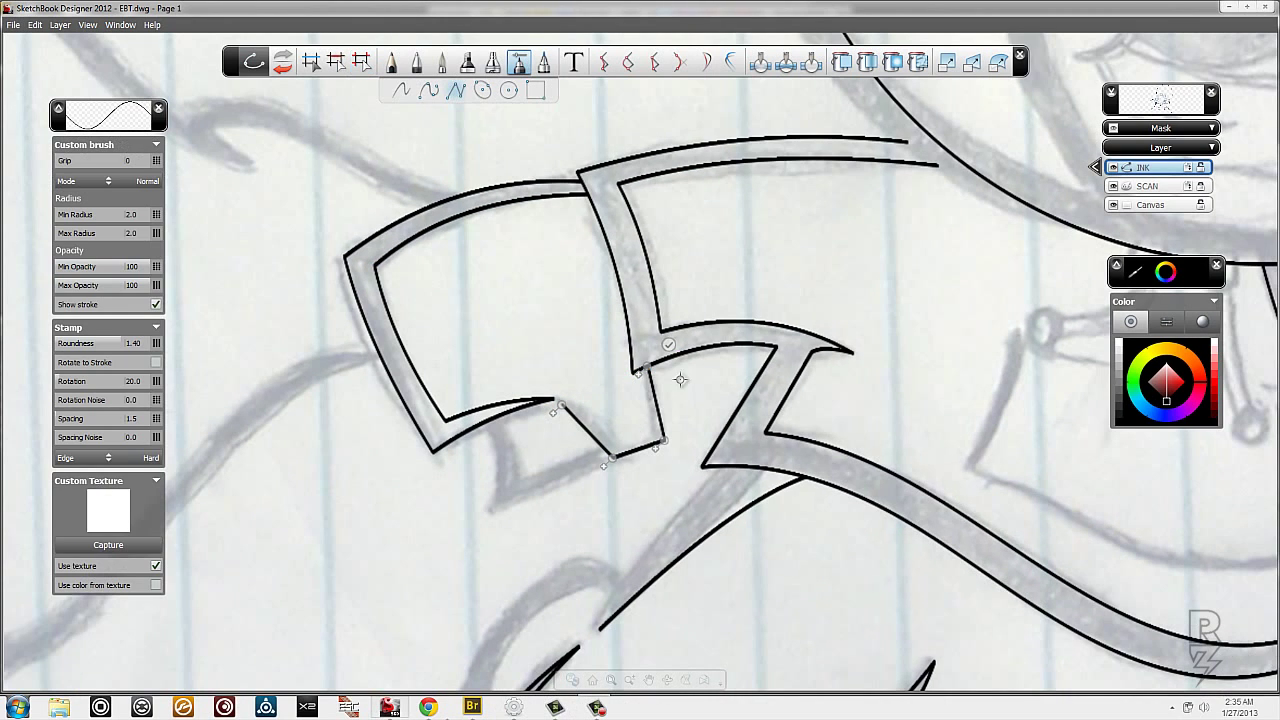
- Bend the flap's straight segments into curves
key(s)
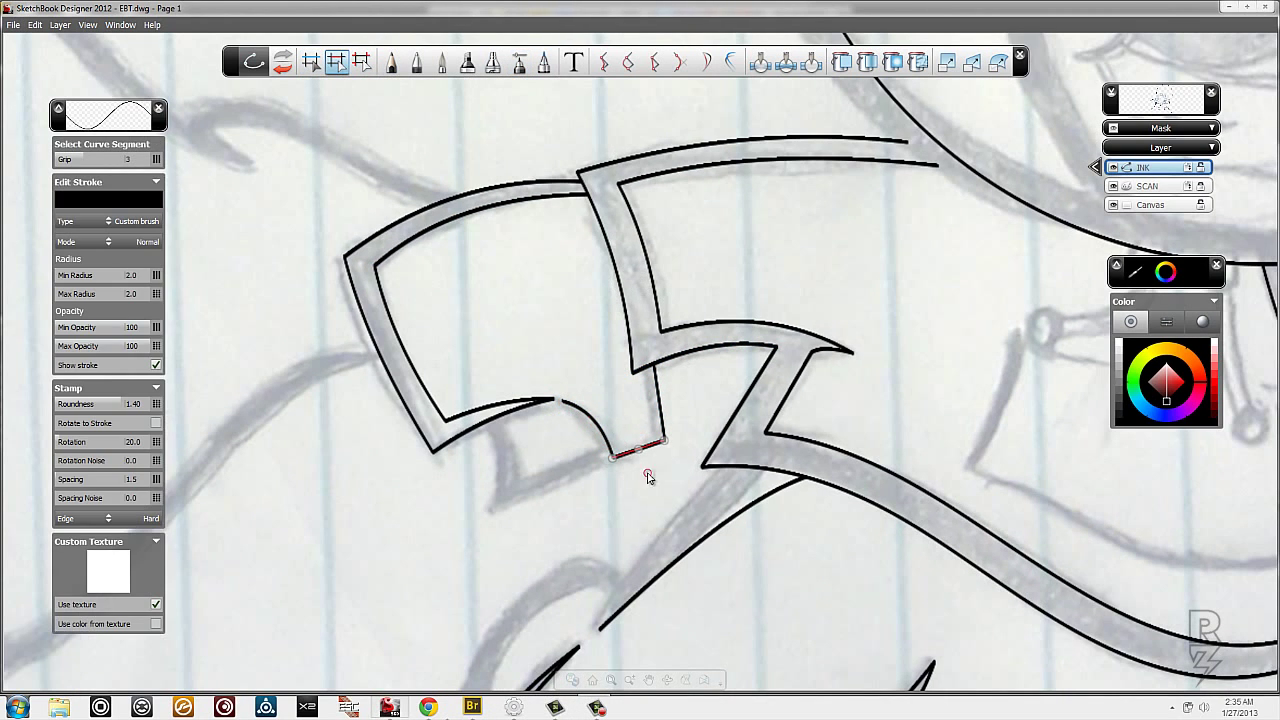
click(648, 477)
key(s)
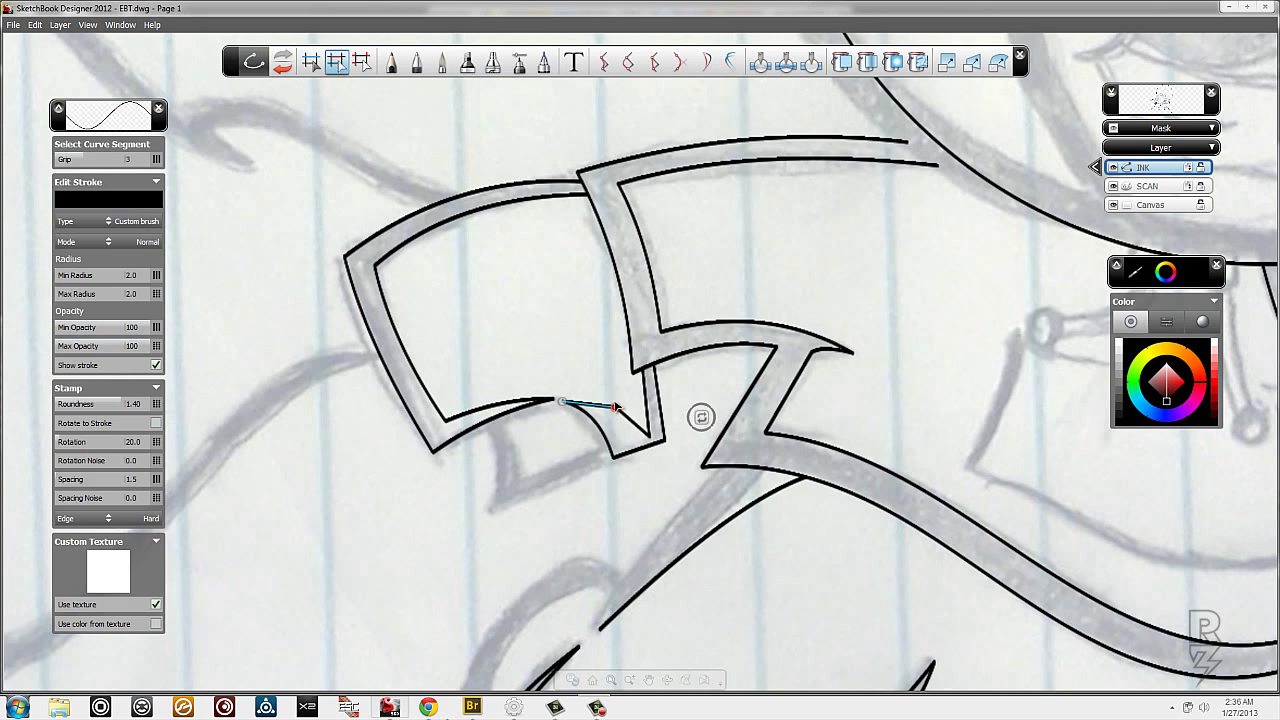
click(620, 416)
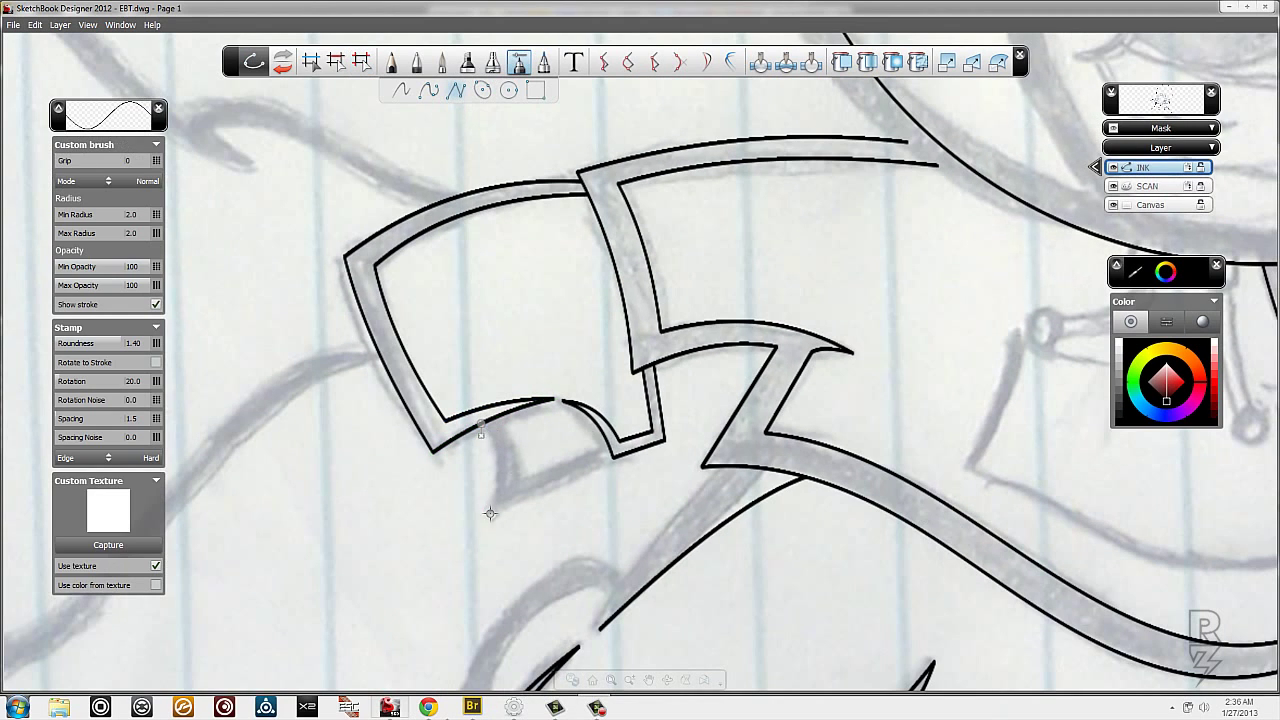
click(503, 463)
- Draw the flap's new inner curve and reshape it to the sketch
key(Escape)
click(540, 460)
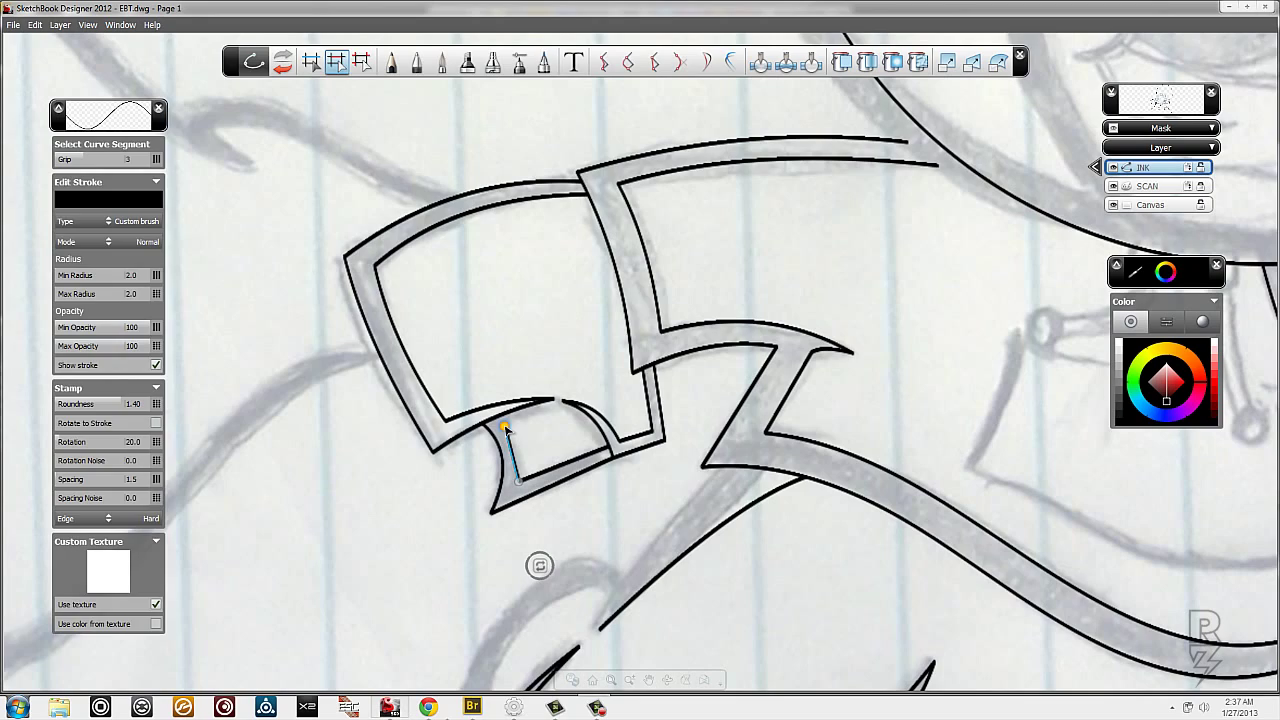
click(562, 461)
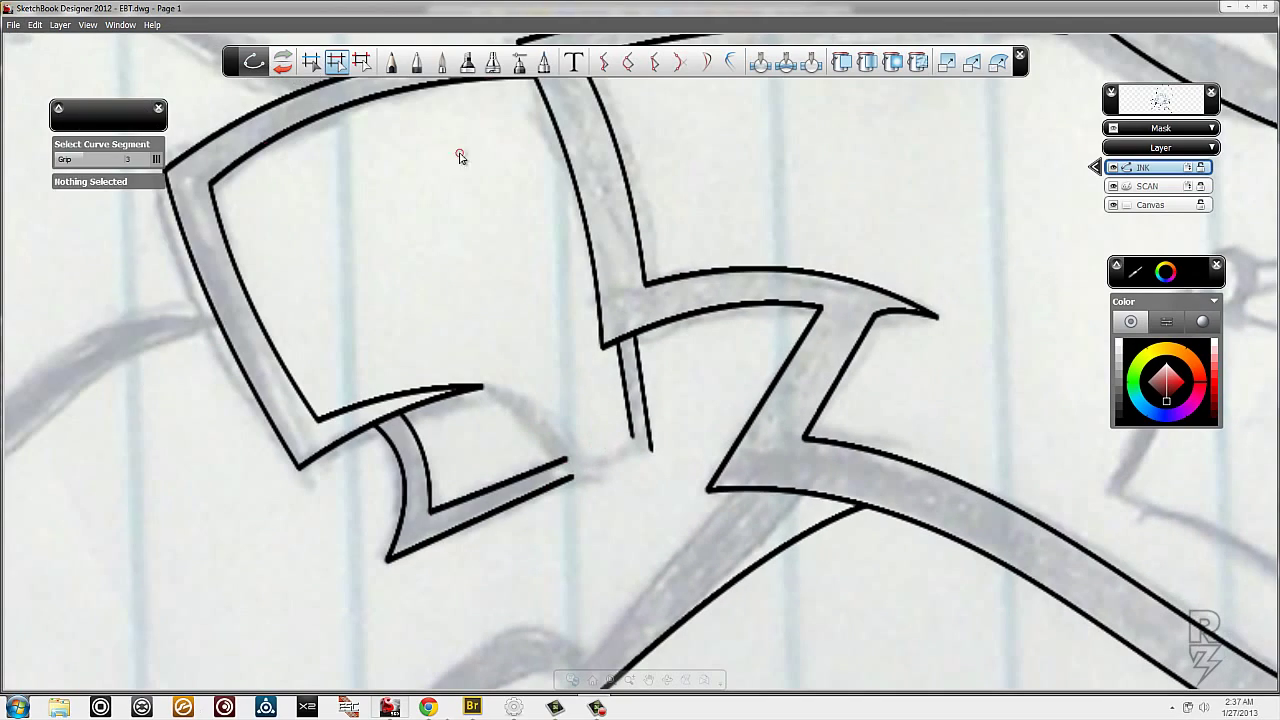
drag(497, 388, 573, 478)
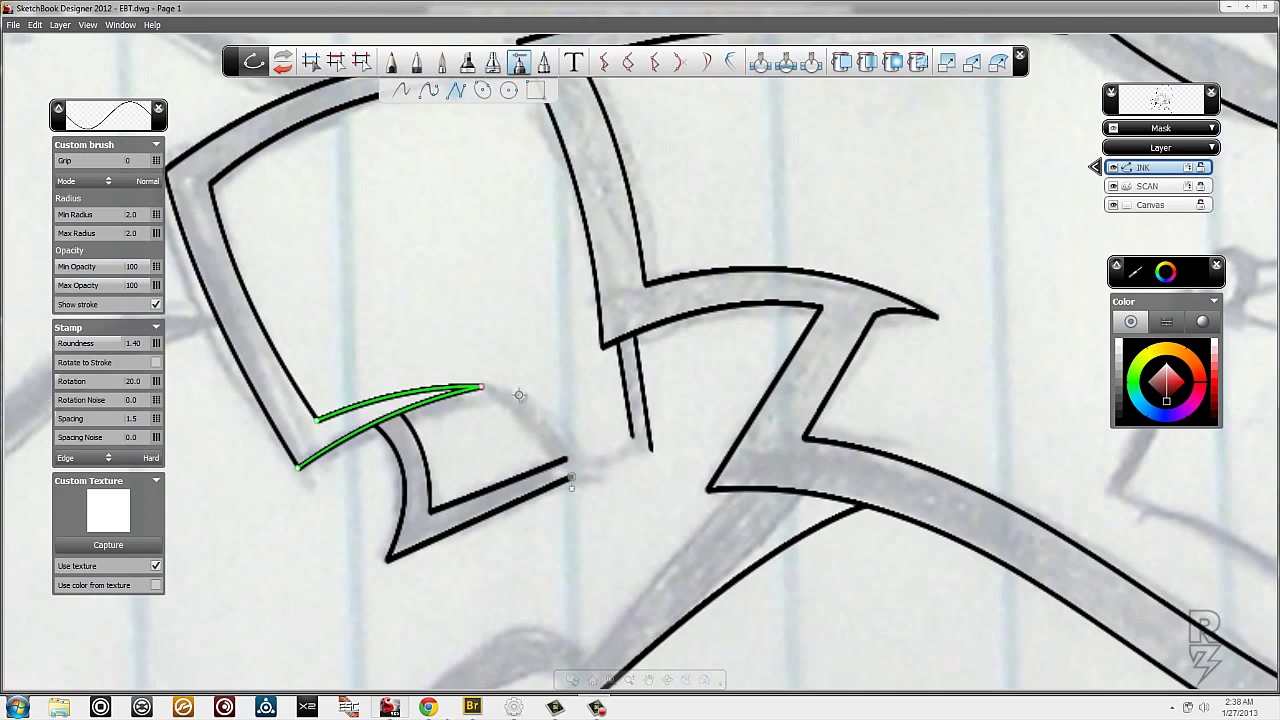
click(514, 471)
- Trim the inner curve's extra tail and add a straight line along the flap's edge
key(Delete)
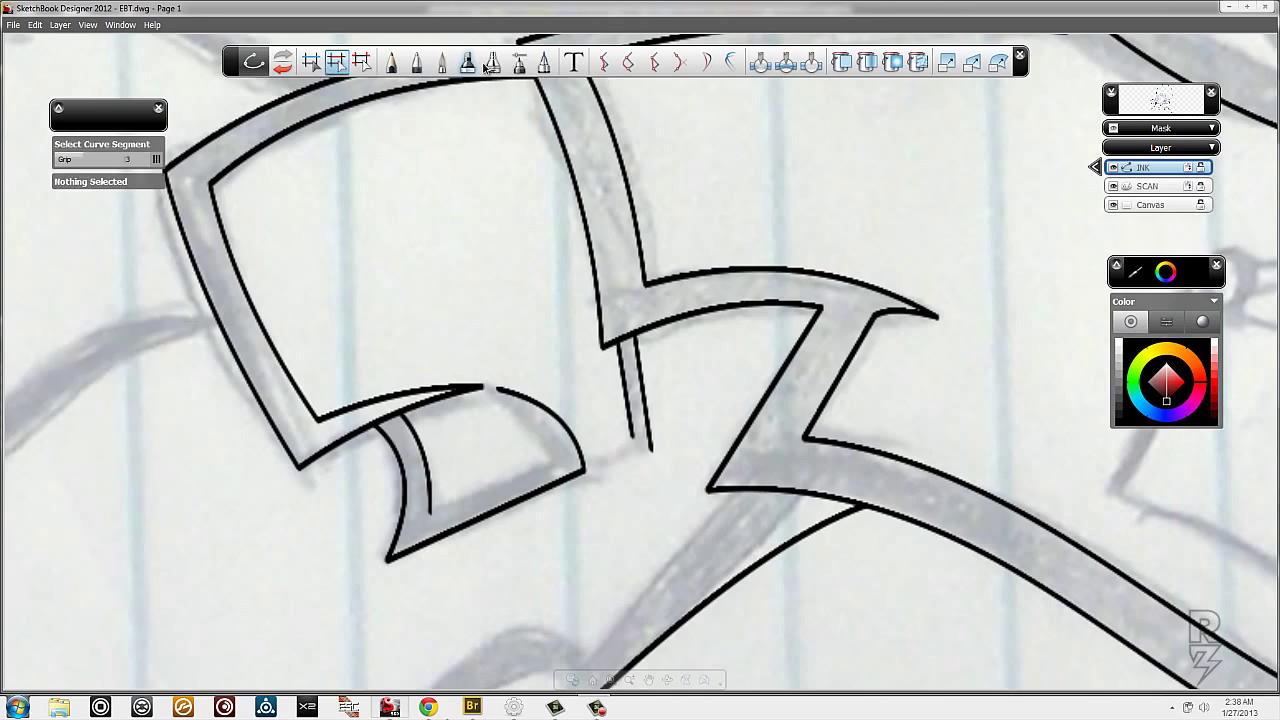
click(491, 62)
click(519, 62)
click(583, 458)
click(615, 340)
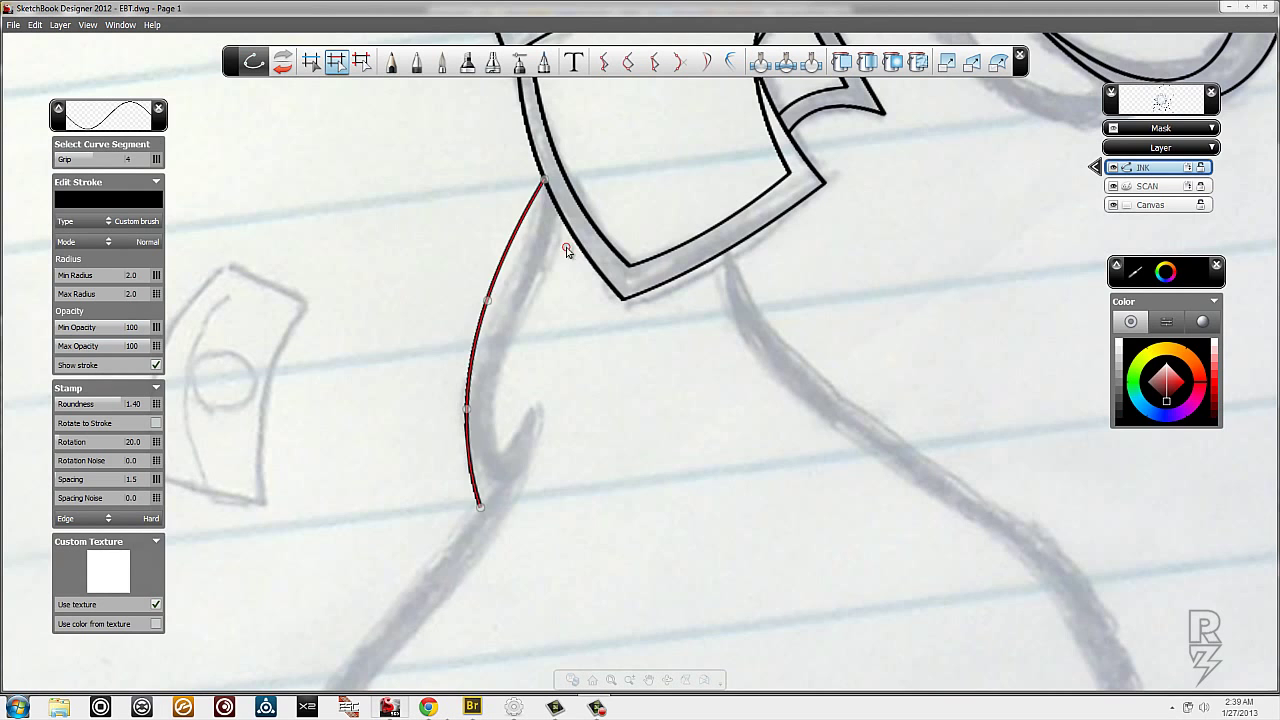
- Delete the stray vertical line and draw the body's left outline down to its bottom
key(c)
key(s)
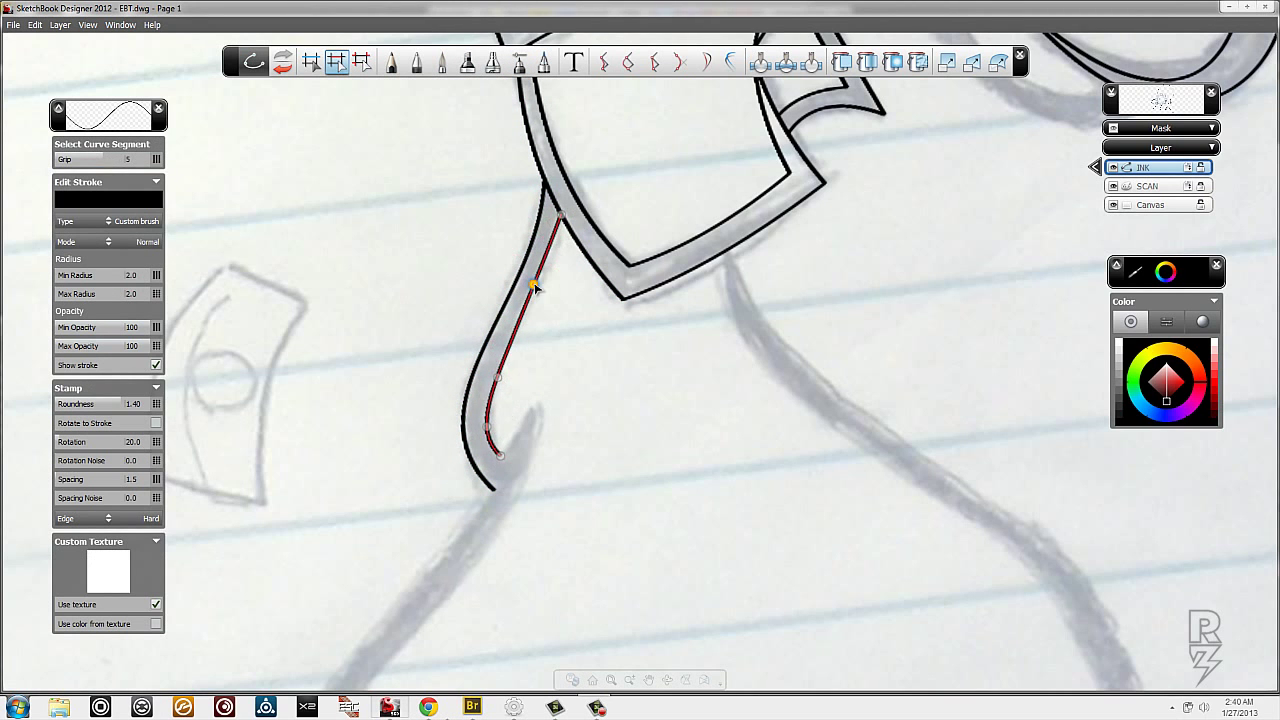
key(c)
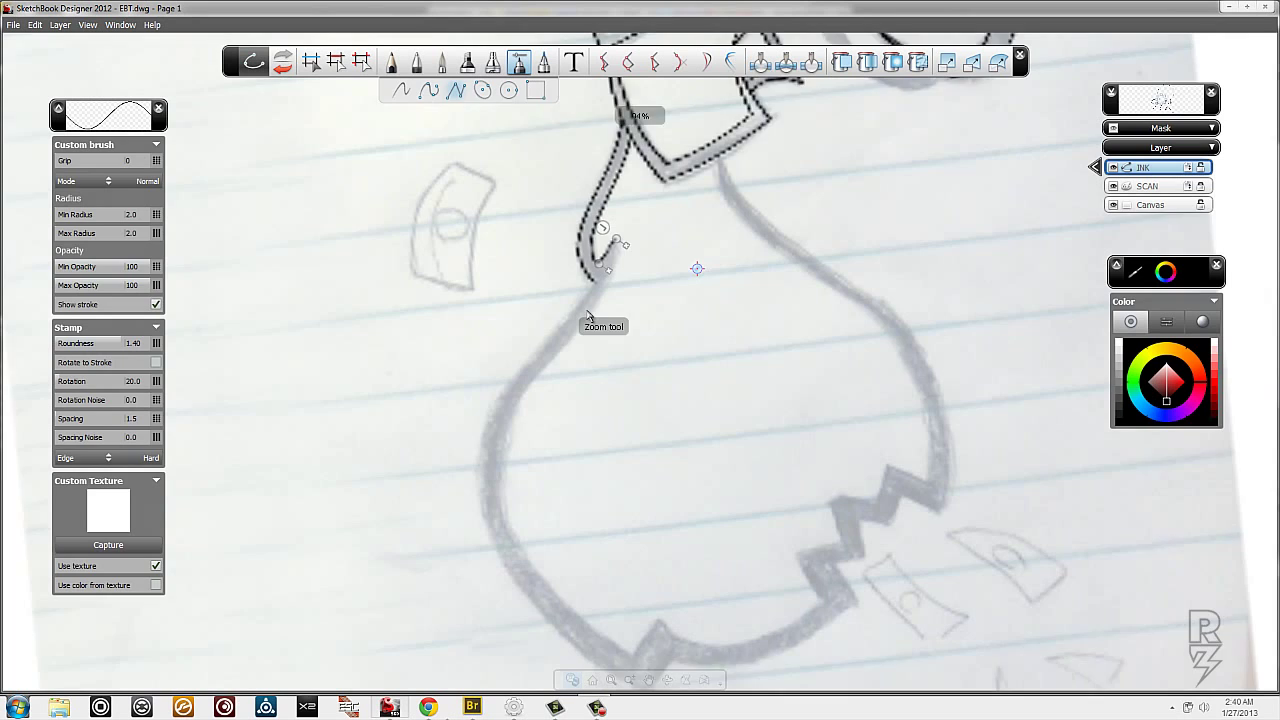
click(571, 594)
key(s)
key(Delete)
key(c)
click(463, 338)
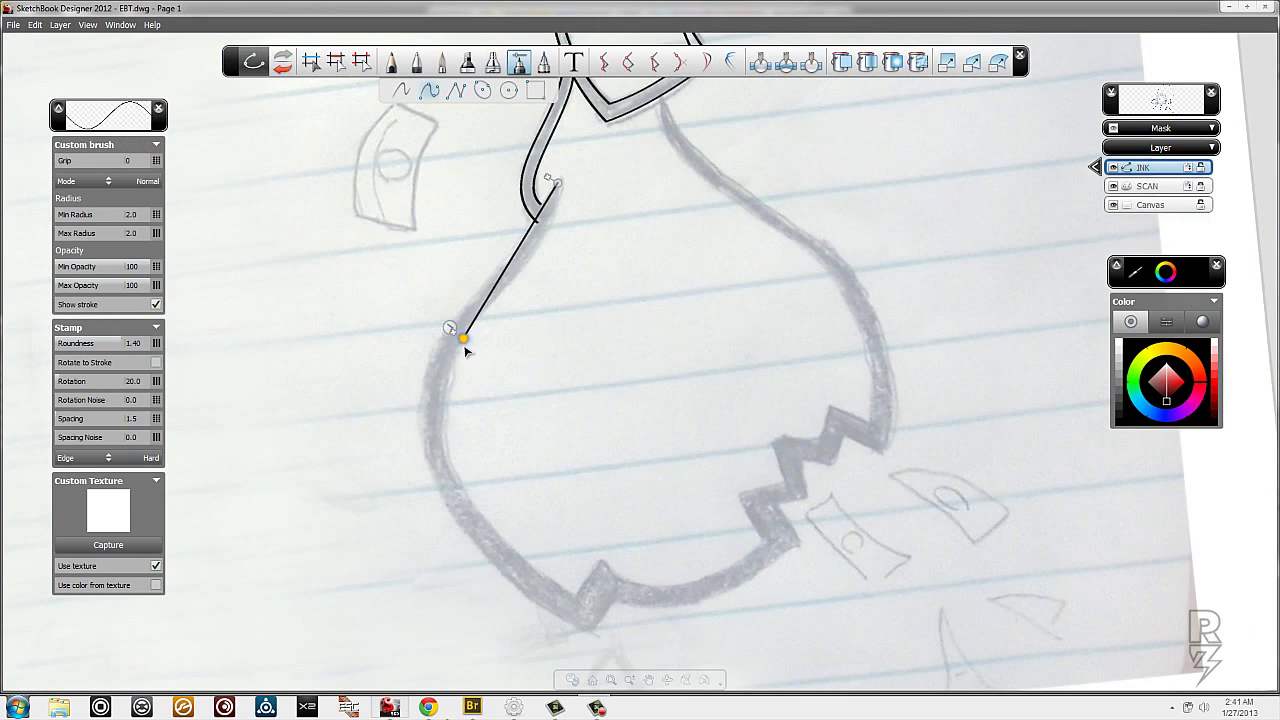
click(476, 517)
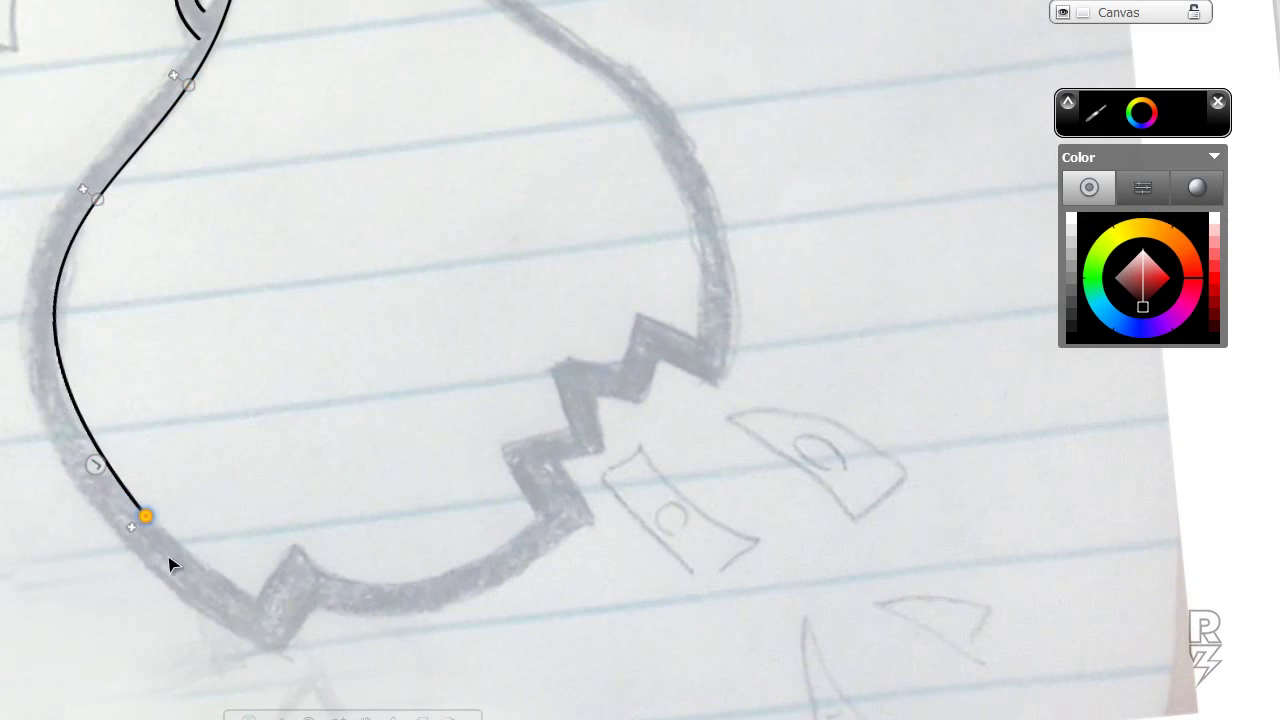
click(251, 606)
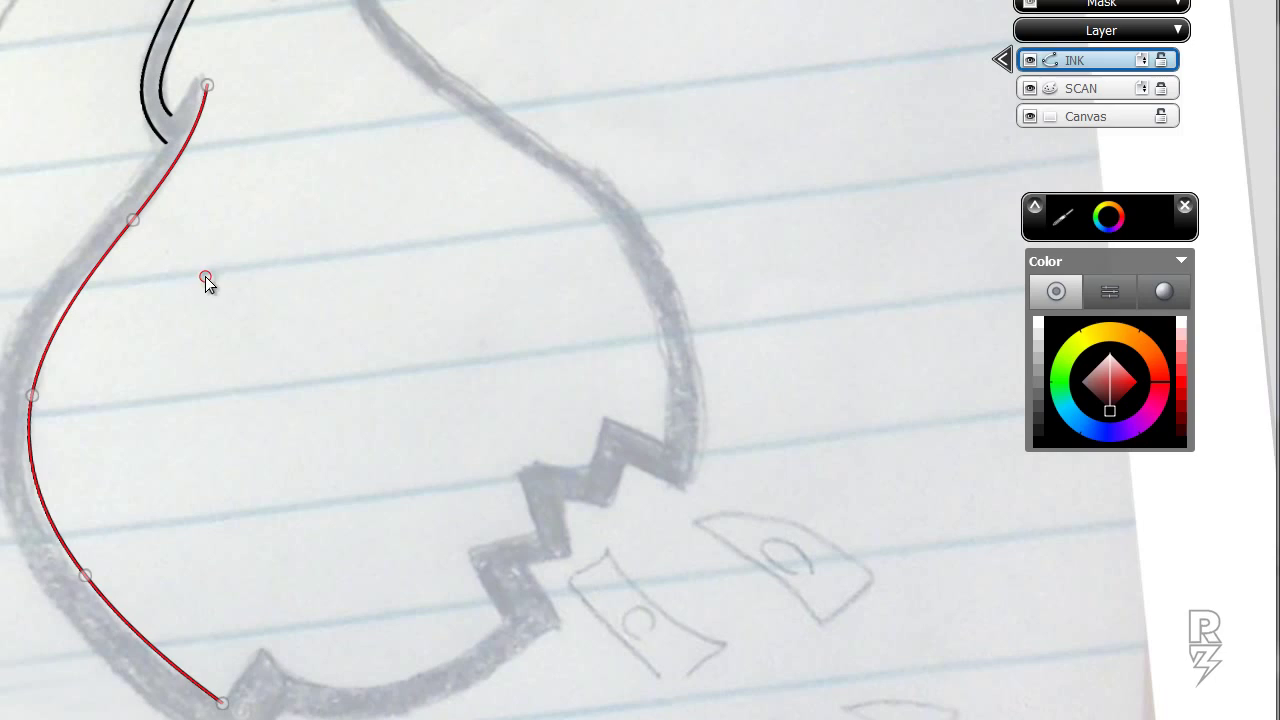
key(Return)
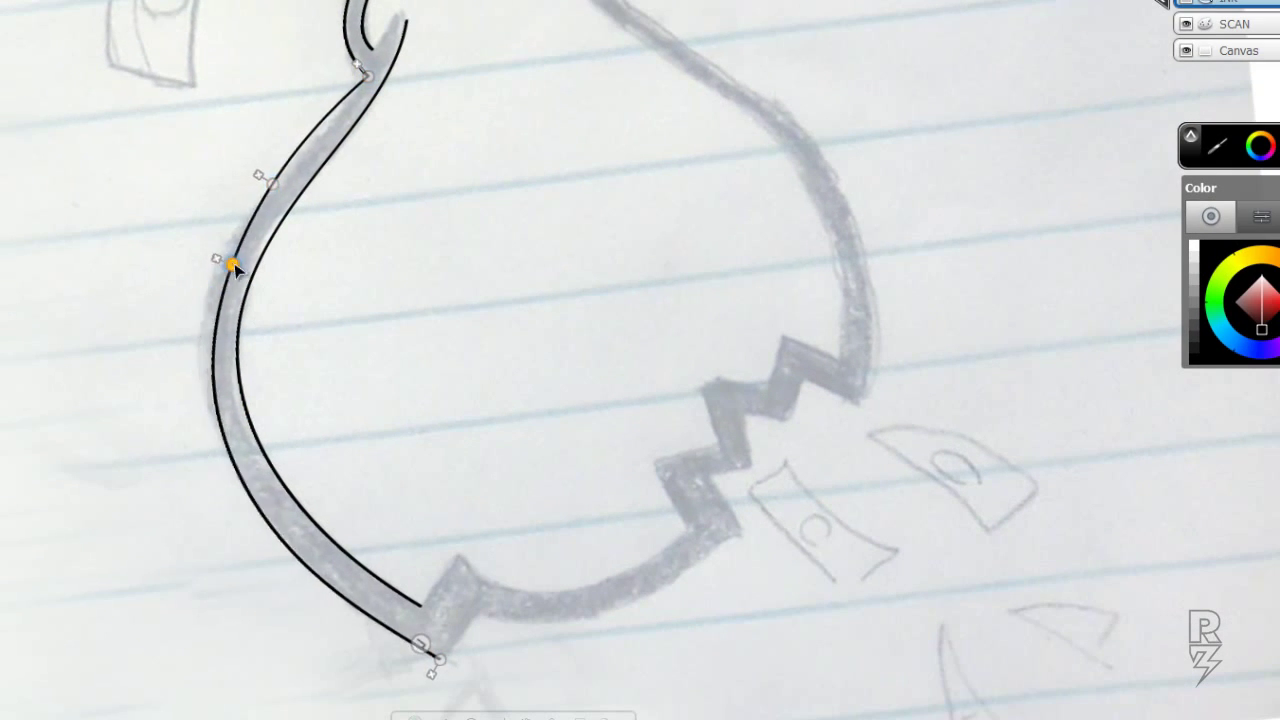
- Bend the left outline to follow the sketch edge and commit the zigzag outline
drag(223, 263, 301, 168)
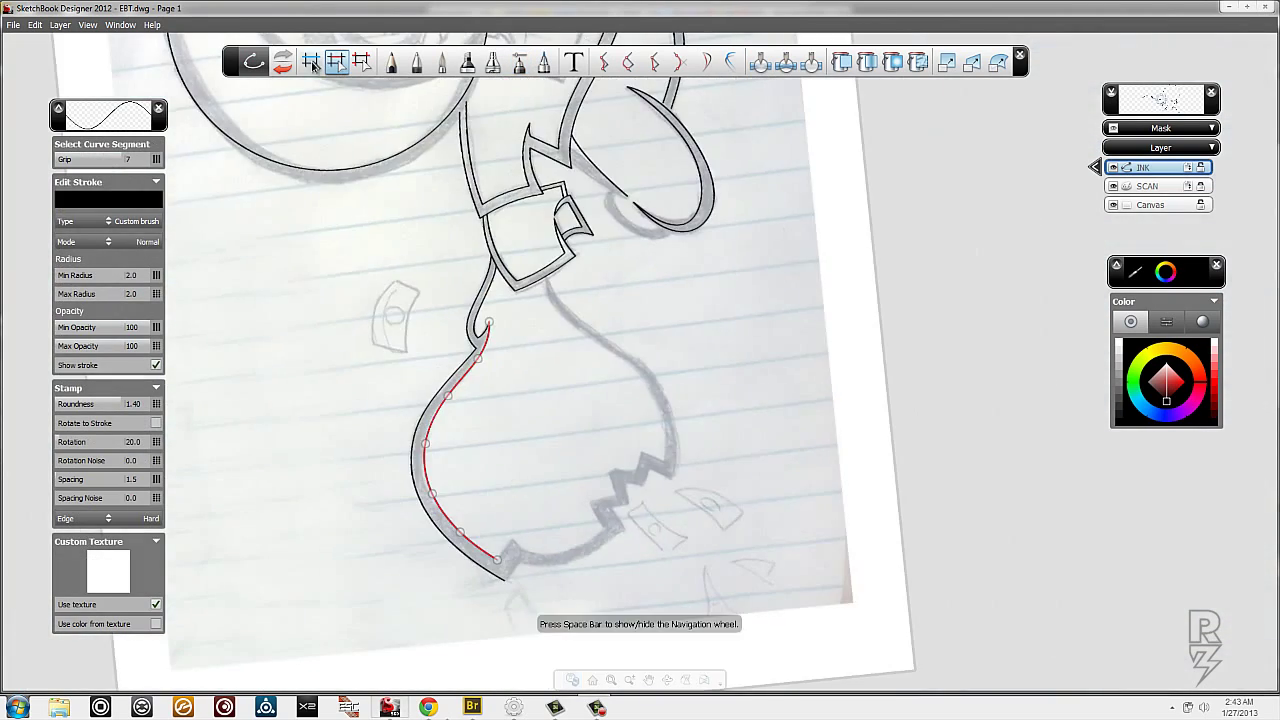
key(space)
click(267, 311)
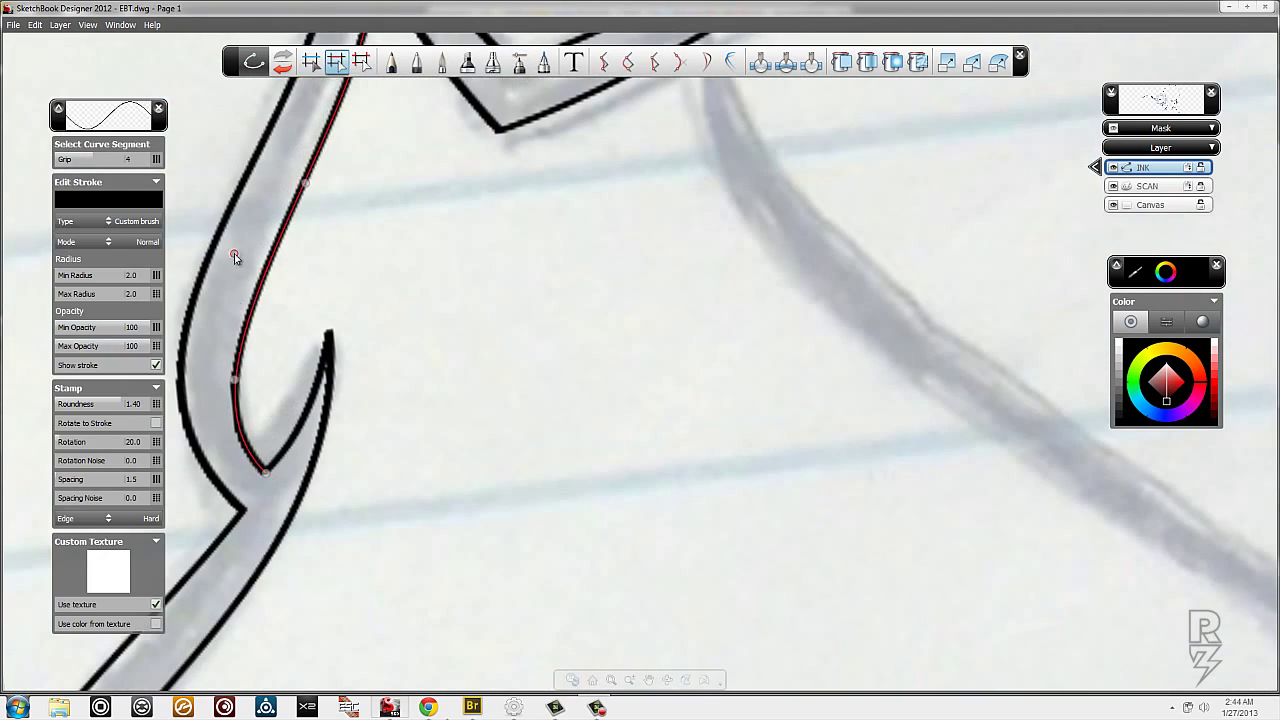
scroll(364, 211, down, 2)
key(space)
drag(313, 310, 404, 522)
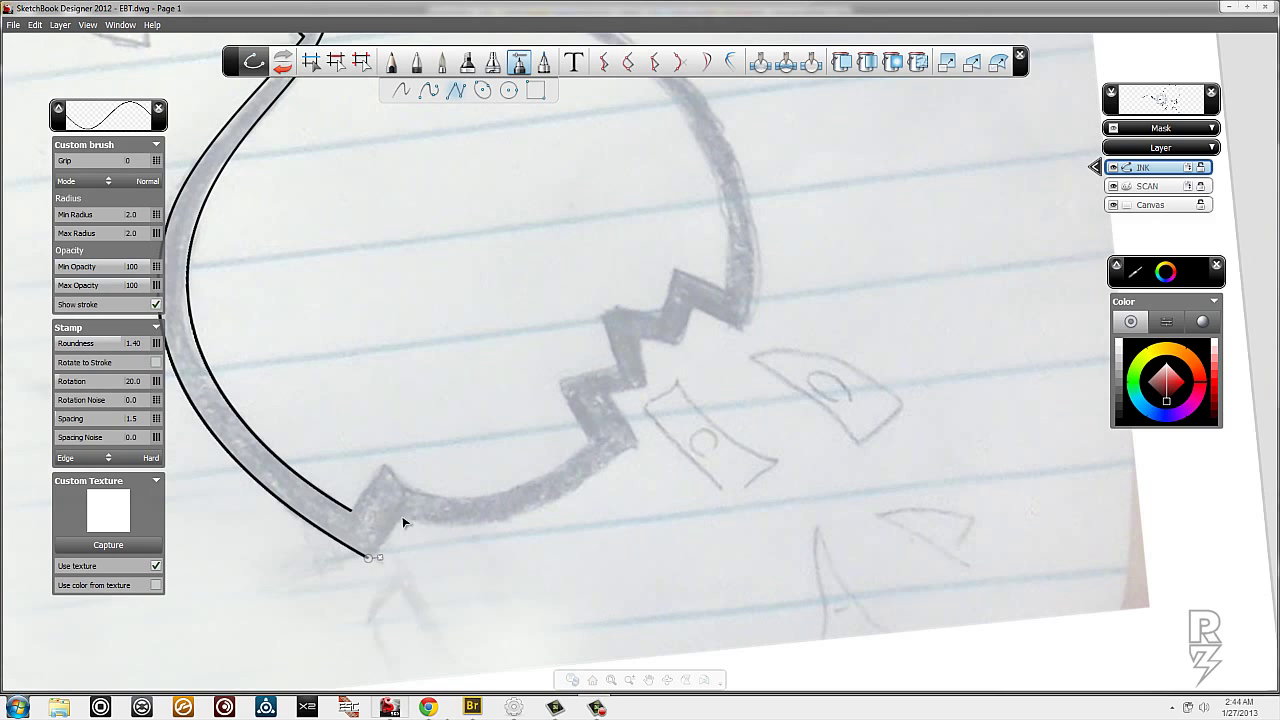
key(Return)
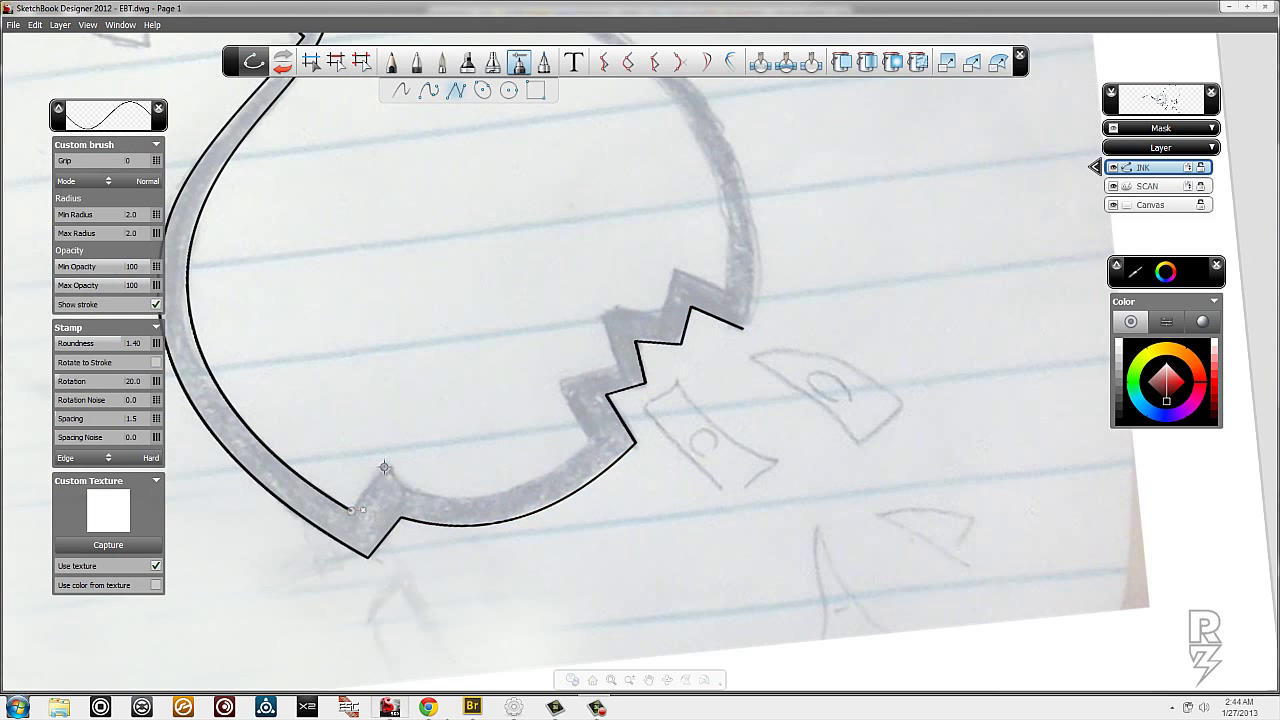
key(Return)
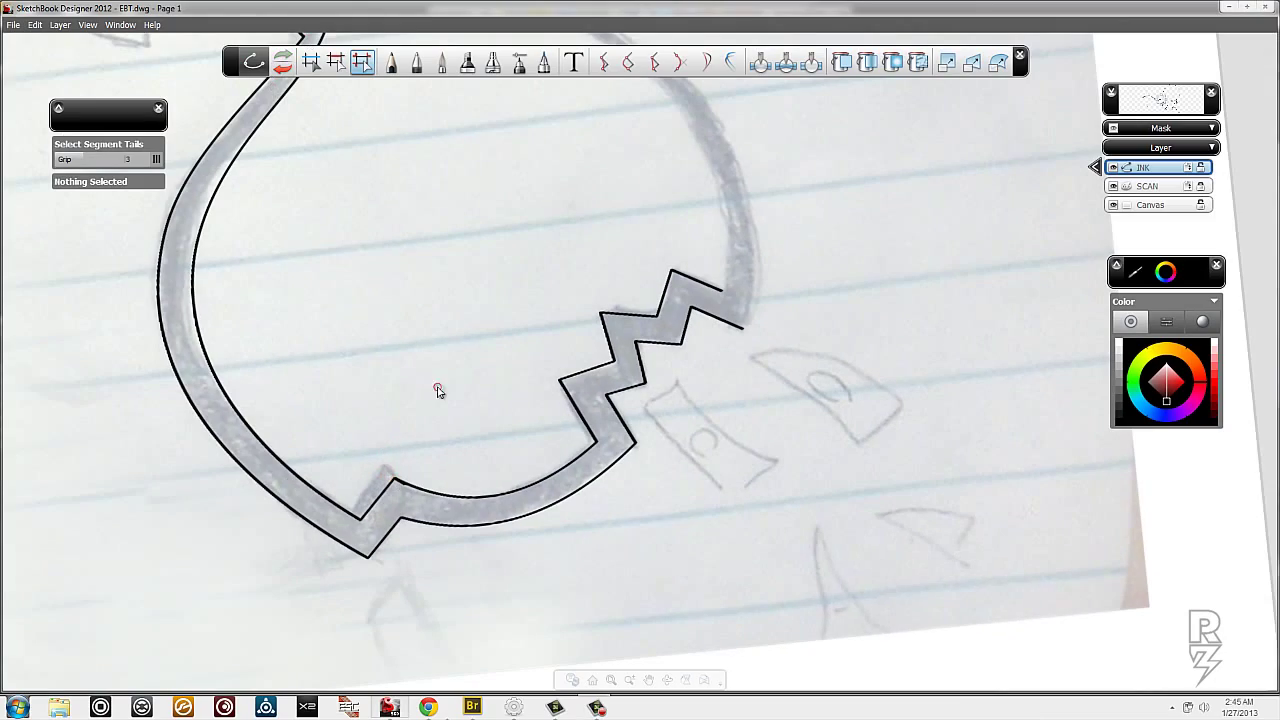
- Shift the zigzag points near the scarf tip to match the pencil sketch
key(Escape)
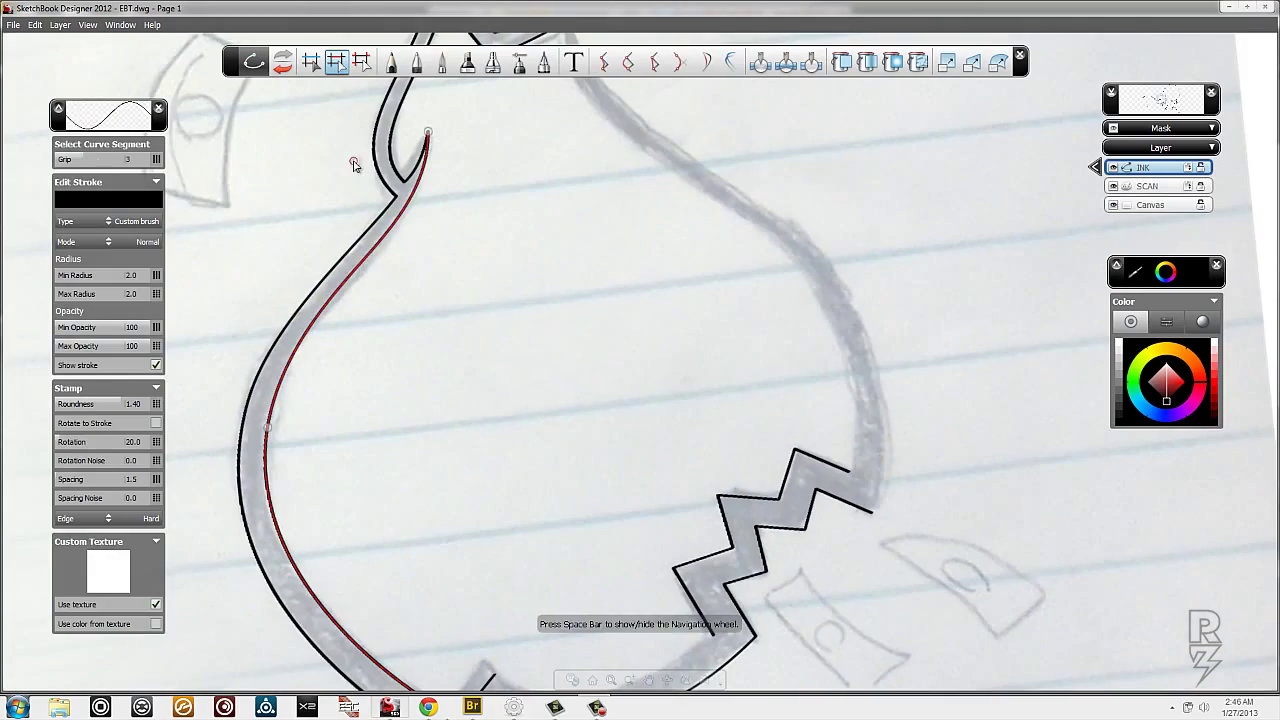
key(space)
drag(514, 314, 651, 437)
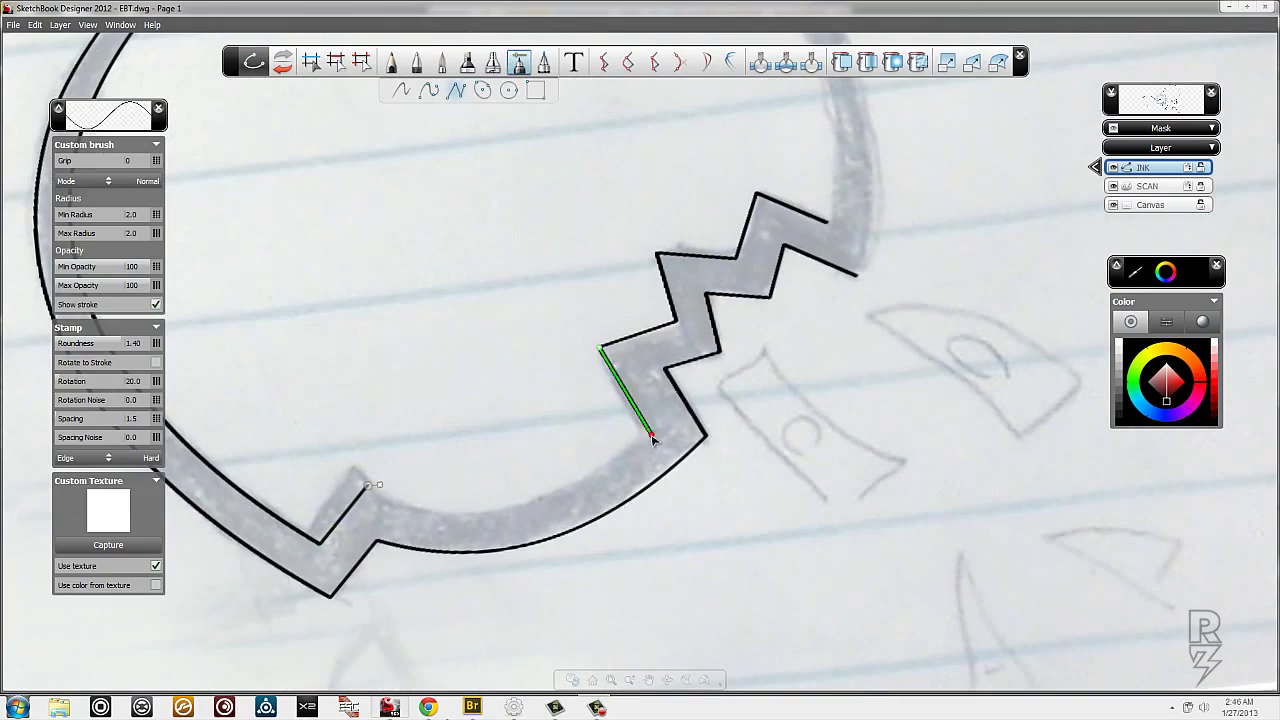
click(362, 493)
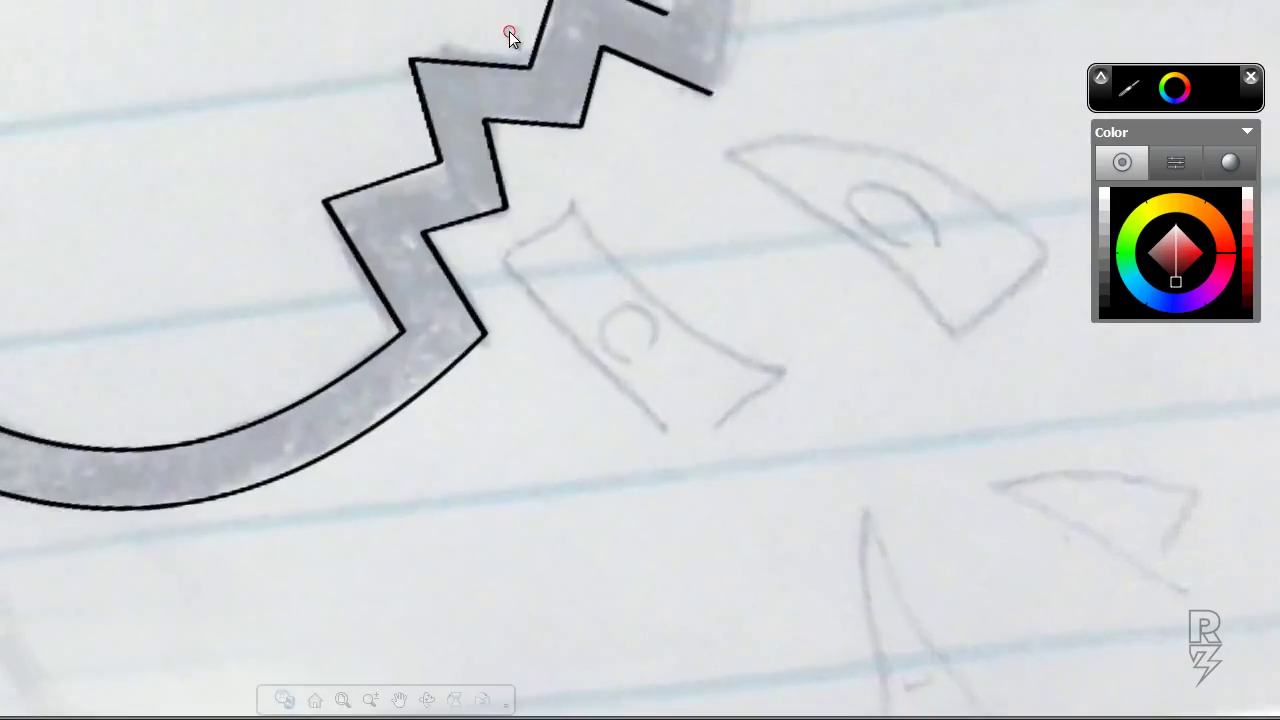
drag(511, 37, 375, 108)
click(207, 103)
click(145, 173)
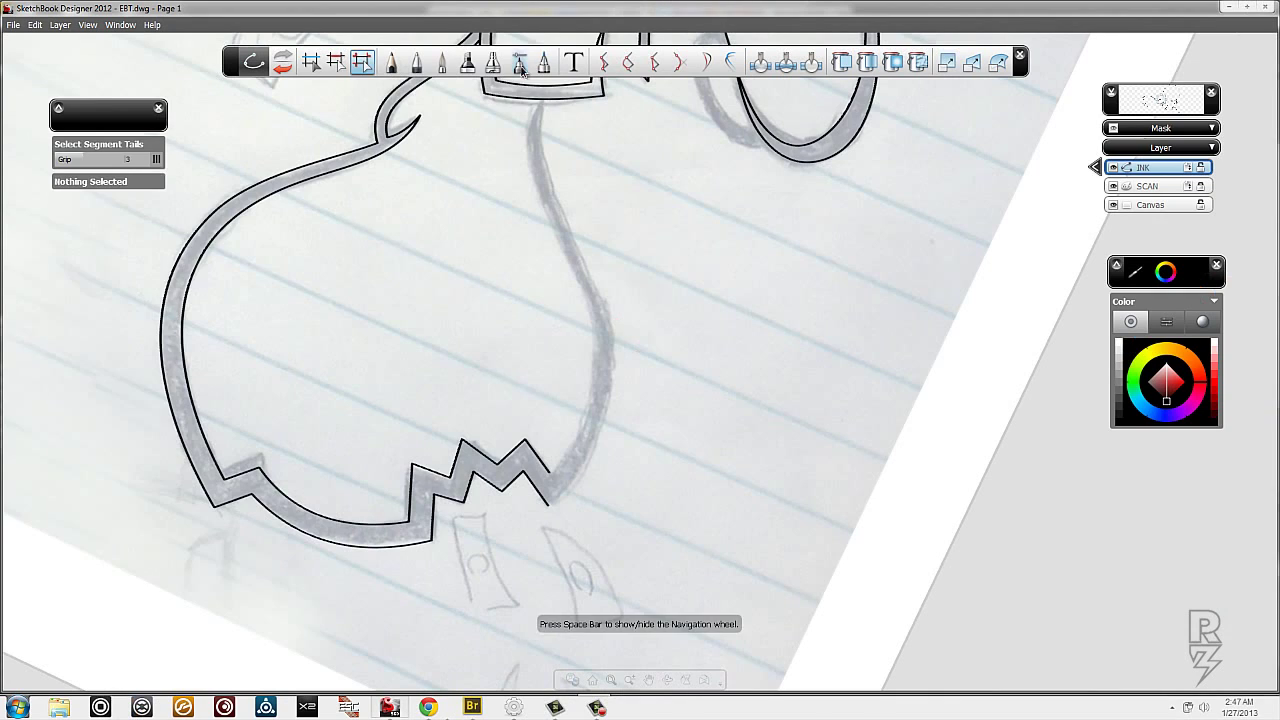
click(519, 62)
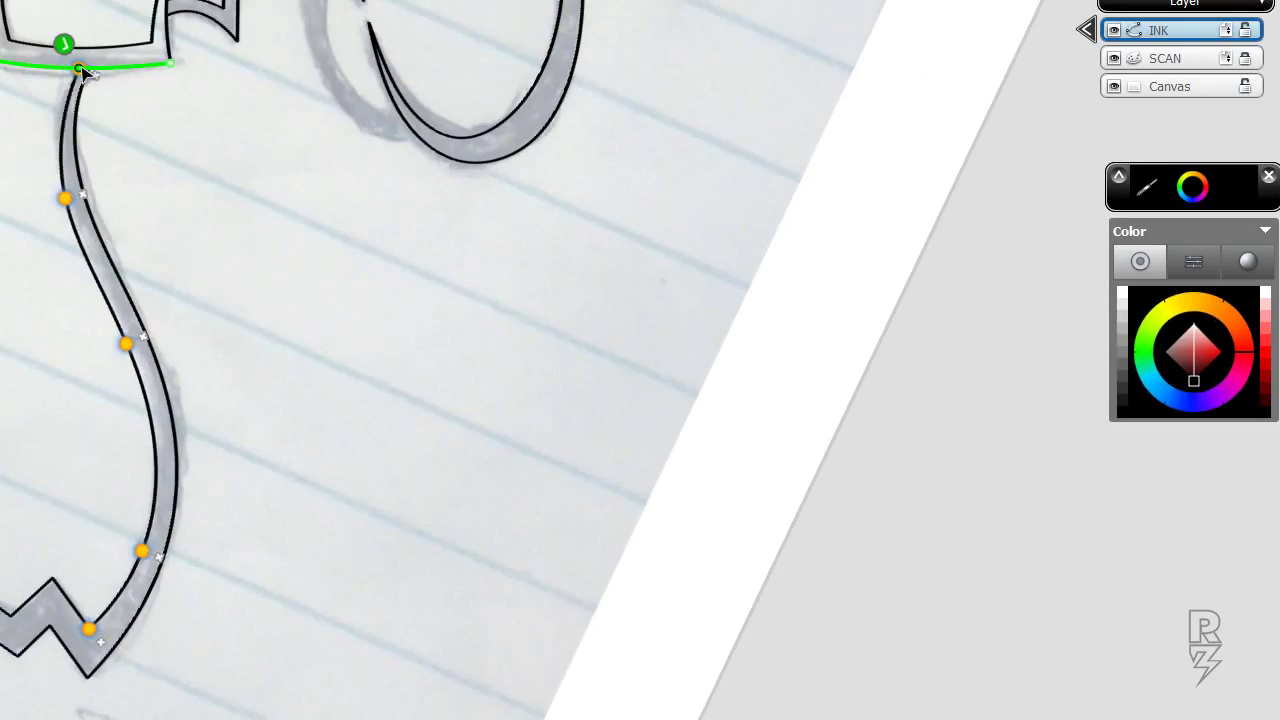
click(444, 474)
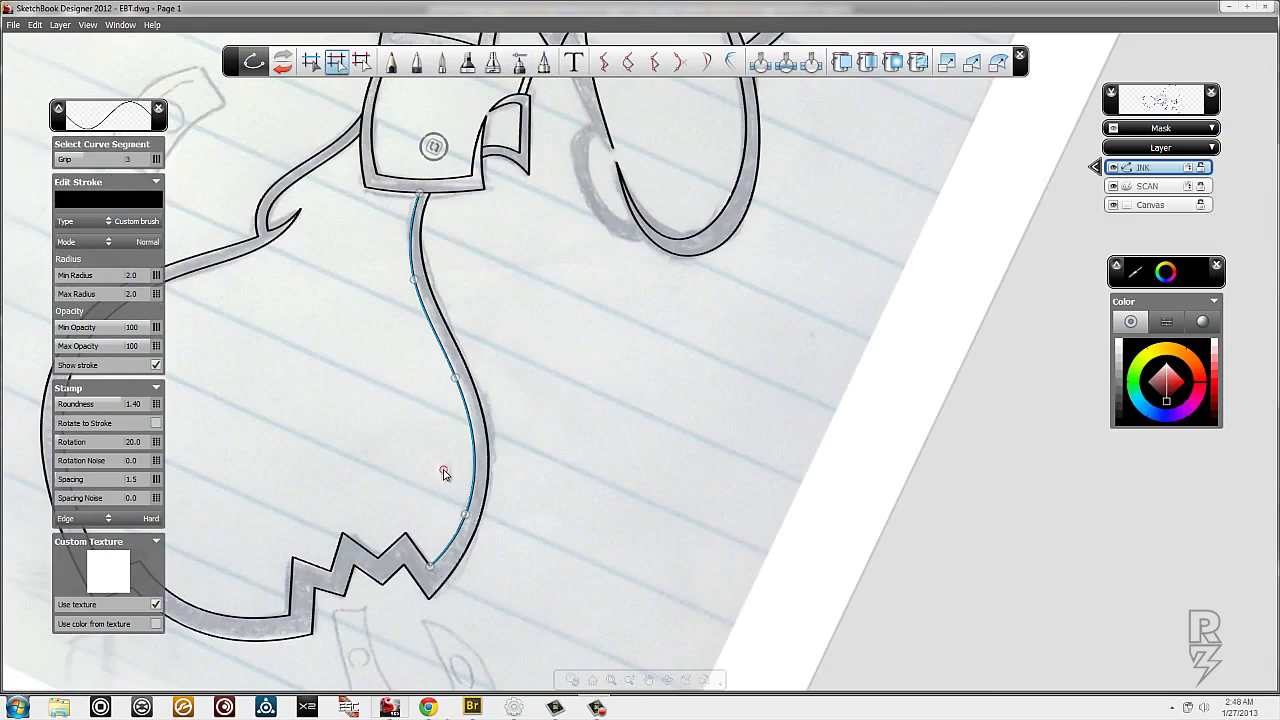
key(Escape)
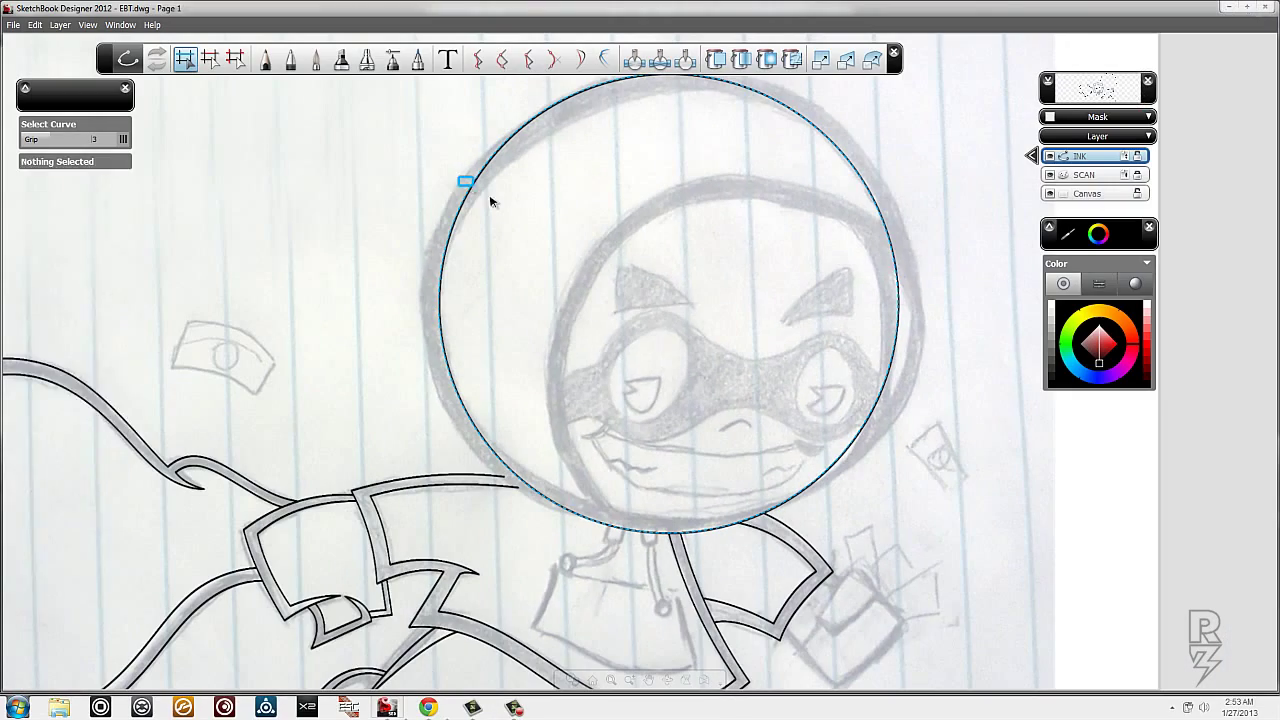
- Thicken the head circle's stroke to 20 and draw a closed face-opening curve inside it
drag(110, 273, 125, 273)
key(Escape)
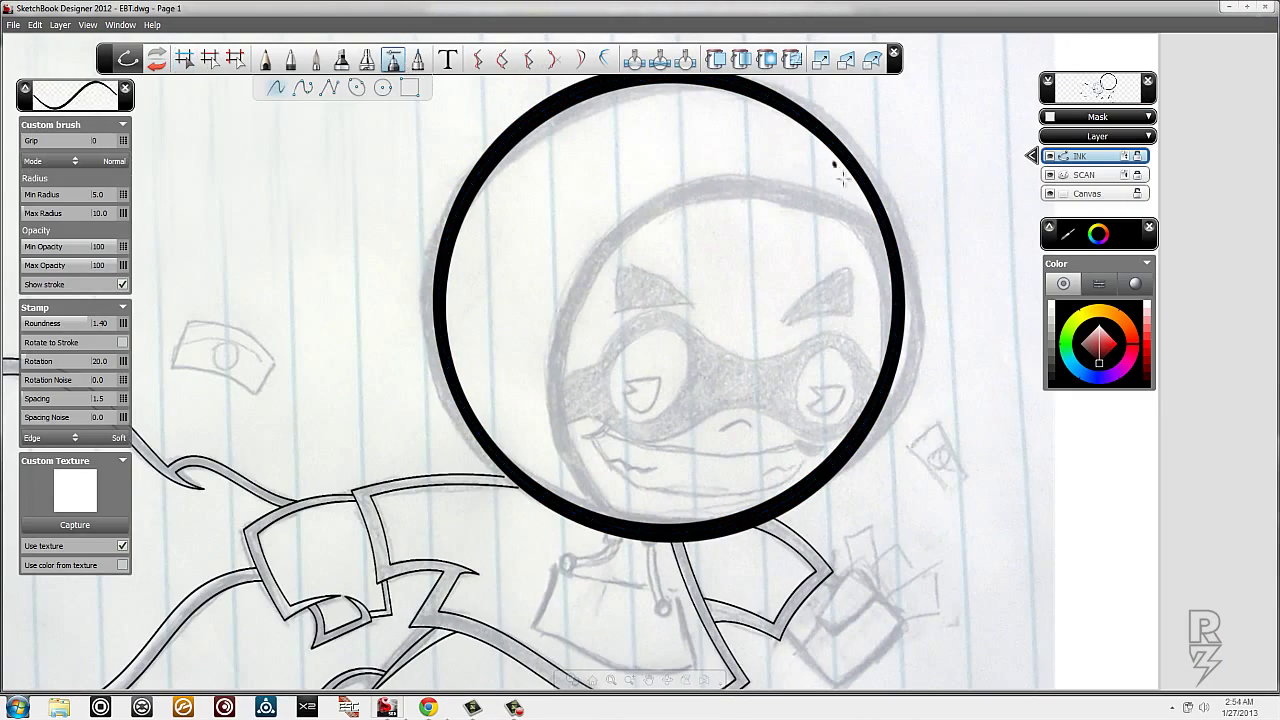
click(870, 376)
click(828, 233)
click(644, 215)
click(558, 453)
click(622, 510)
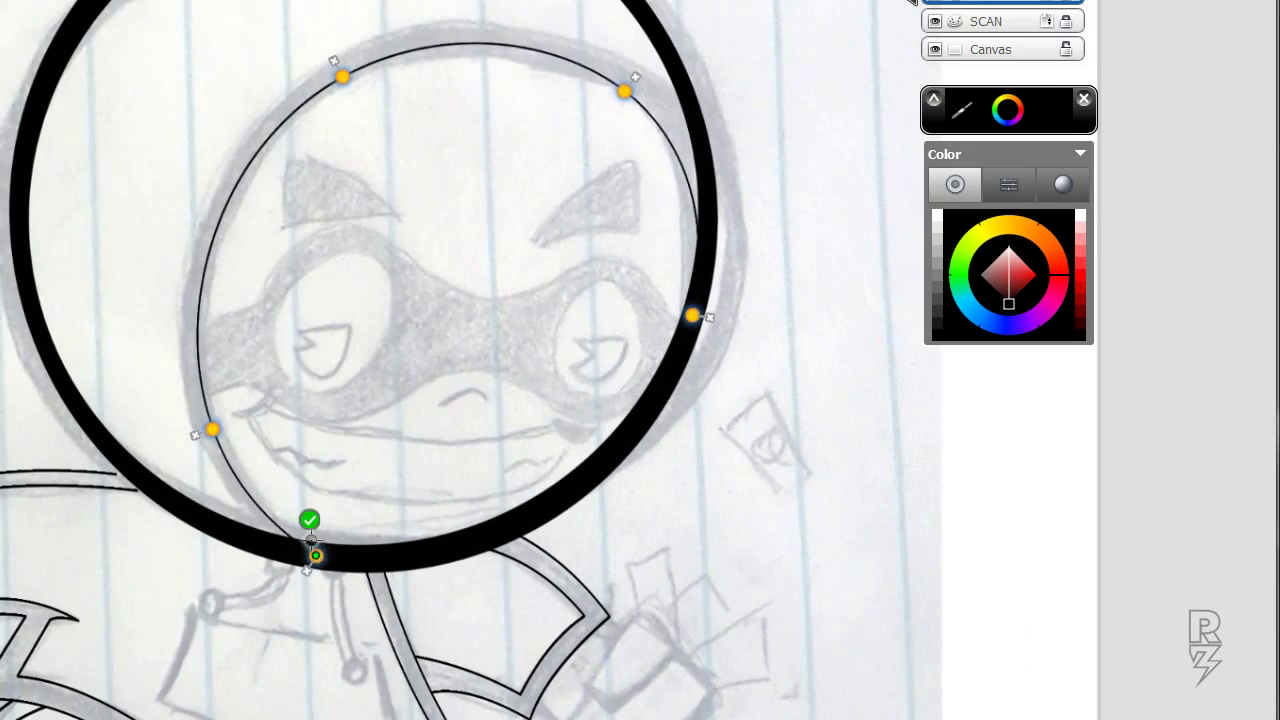
- Reshape the inner curve to match the hood's face opening
click(394, 62)
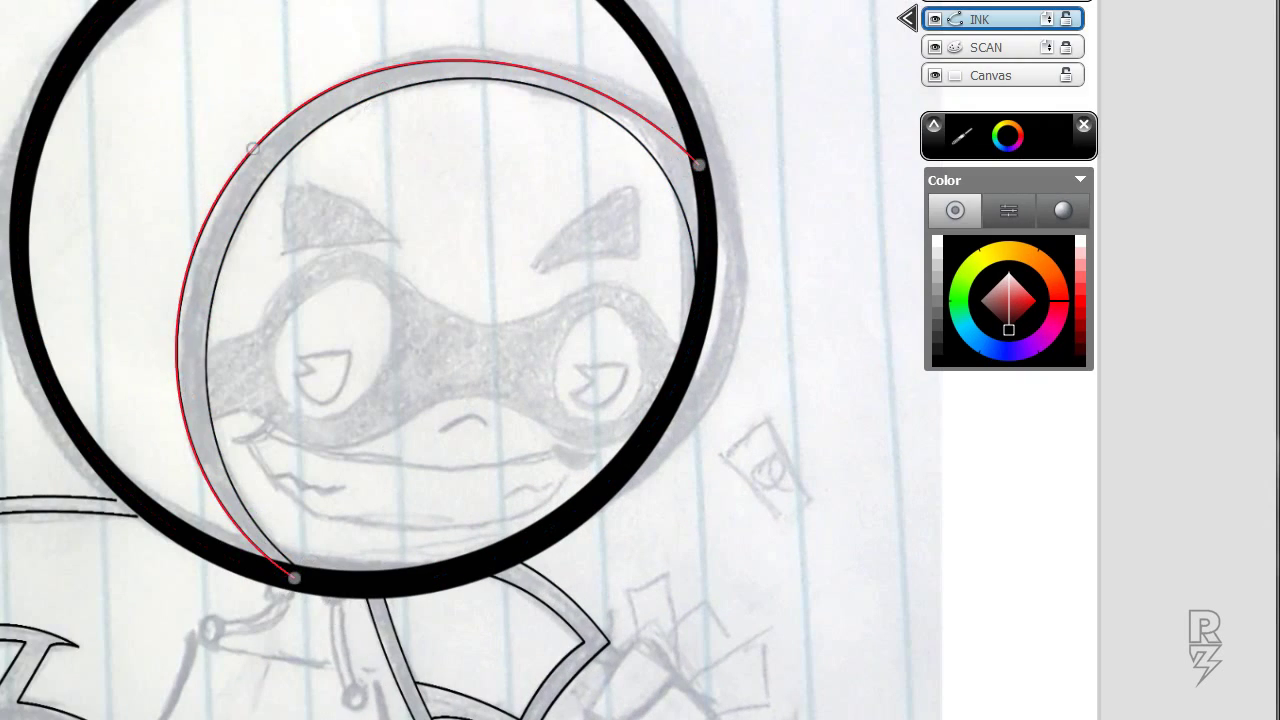
mouse_move(697, 163)
mouse_down()
mouse_move(697, 273)
mouse_move(707, 257)
mouse_up()
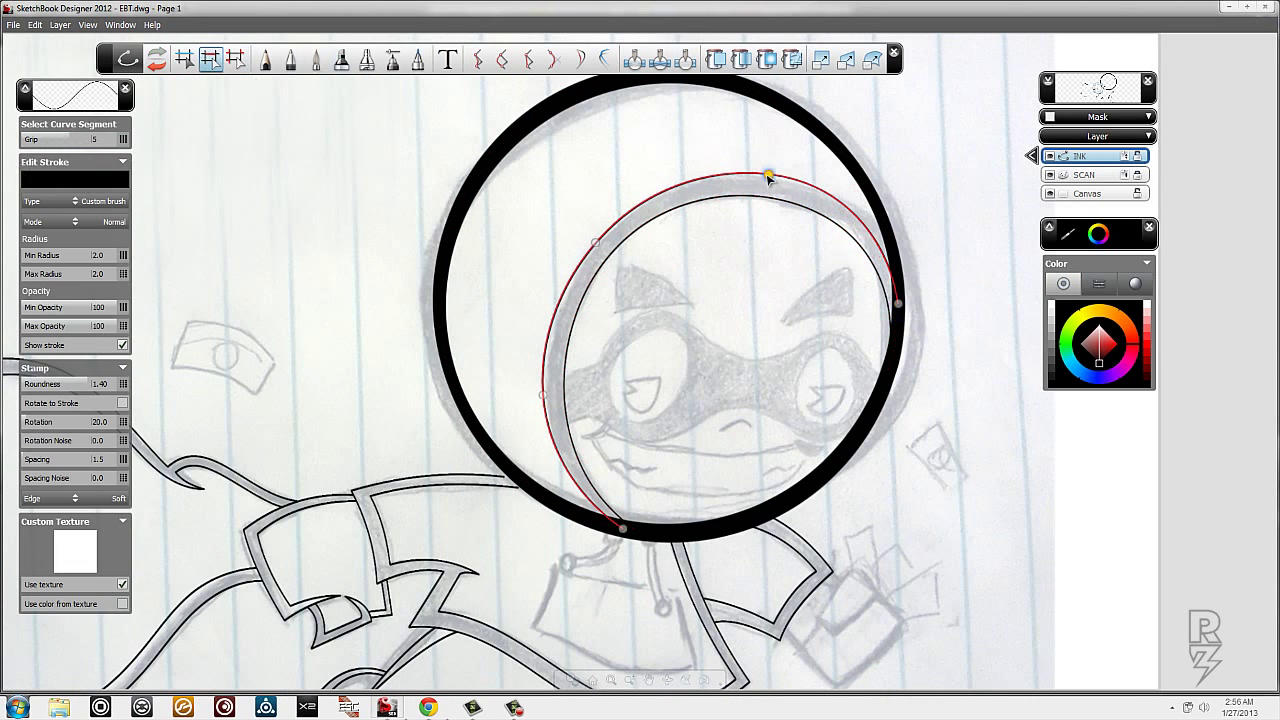
click(576, 299)
click(158, 62)
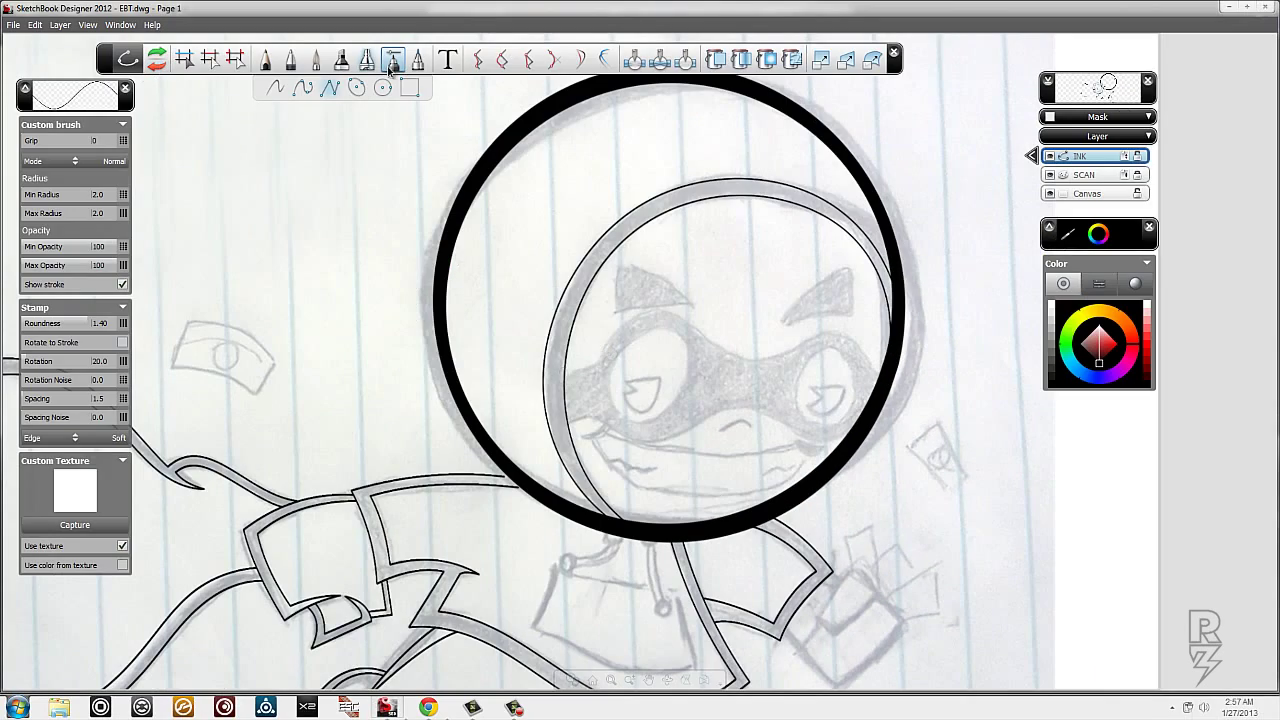
click(391, 62)
- Raise the inner circle's Max Radius to give it a bold black stroke
click(589, 243)
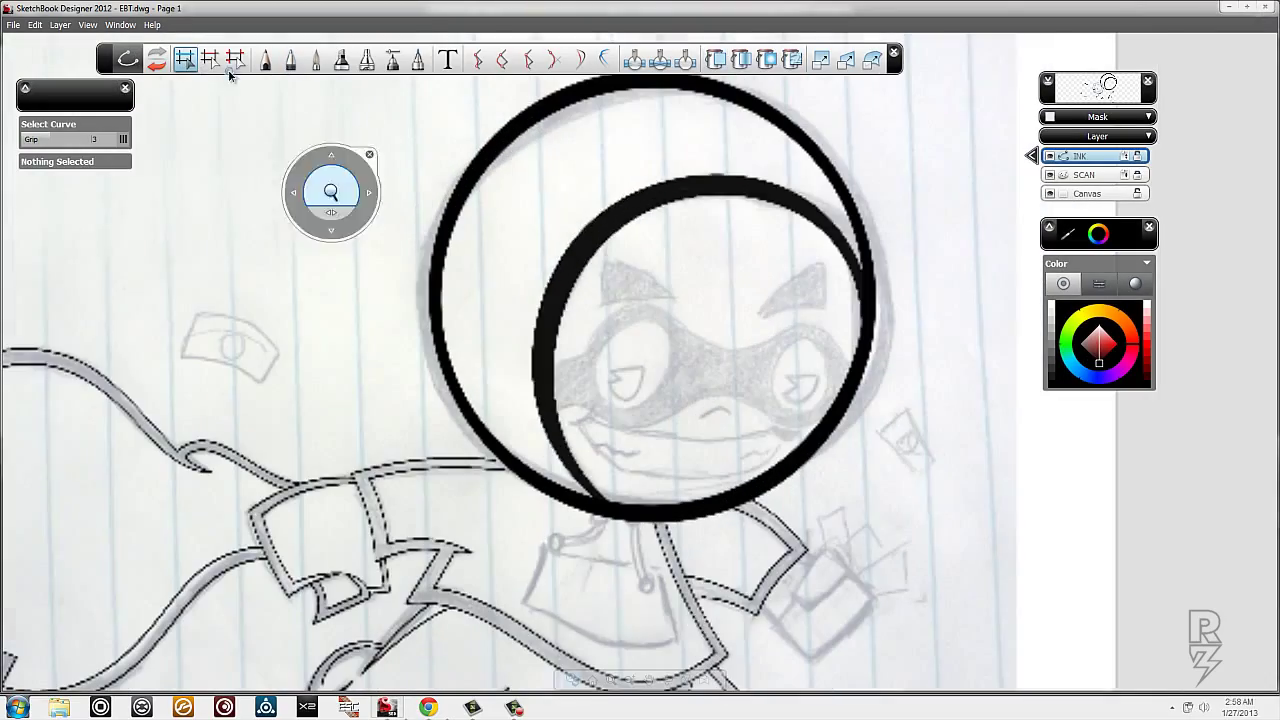
click(209, 61)
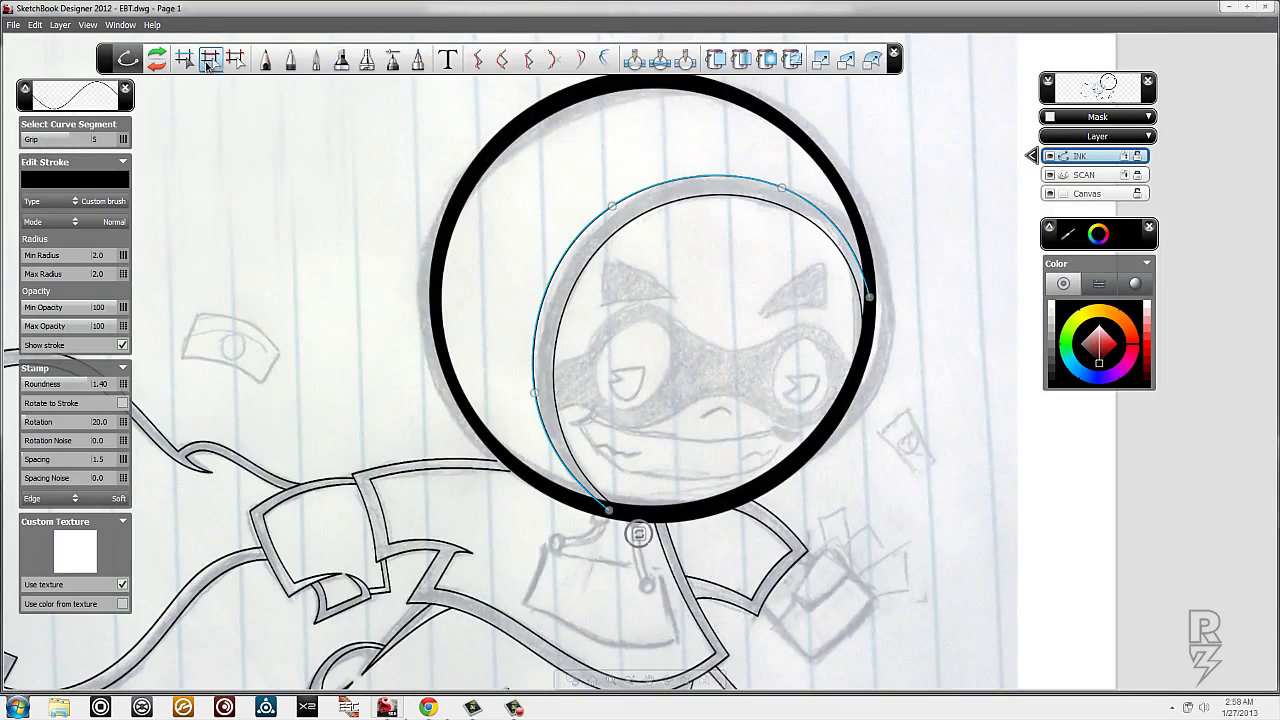
drag(409, 180, 462, 204)
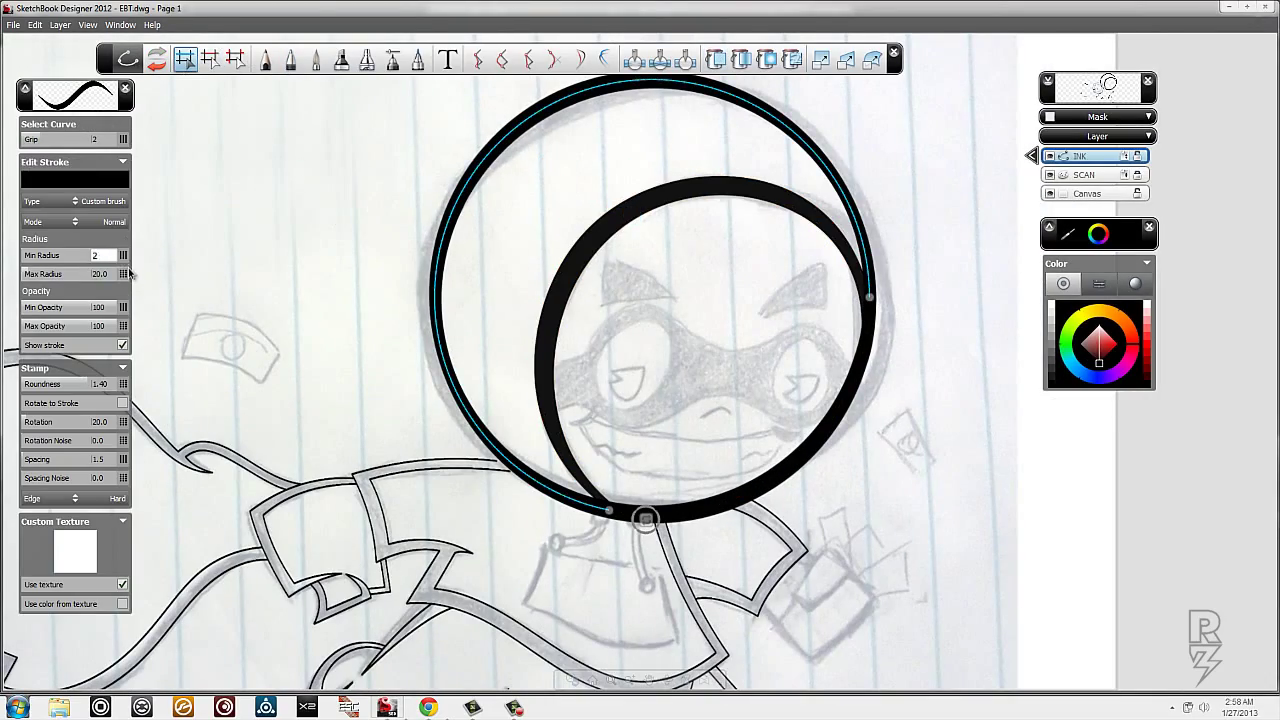
key(Return)
scroll(371, 294, up, 3)
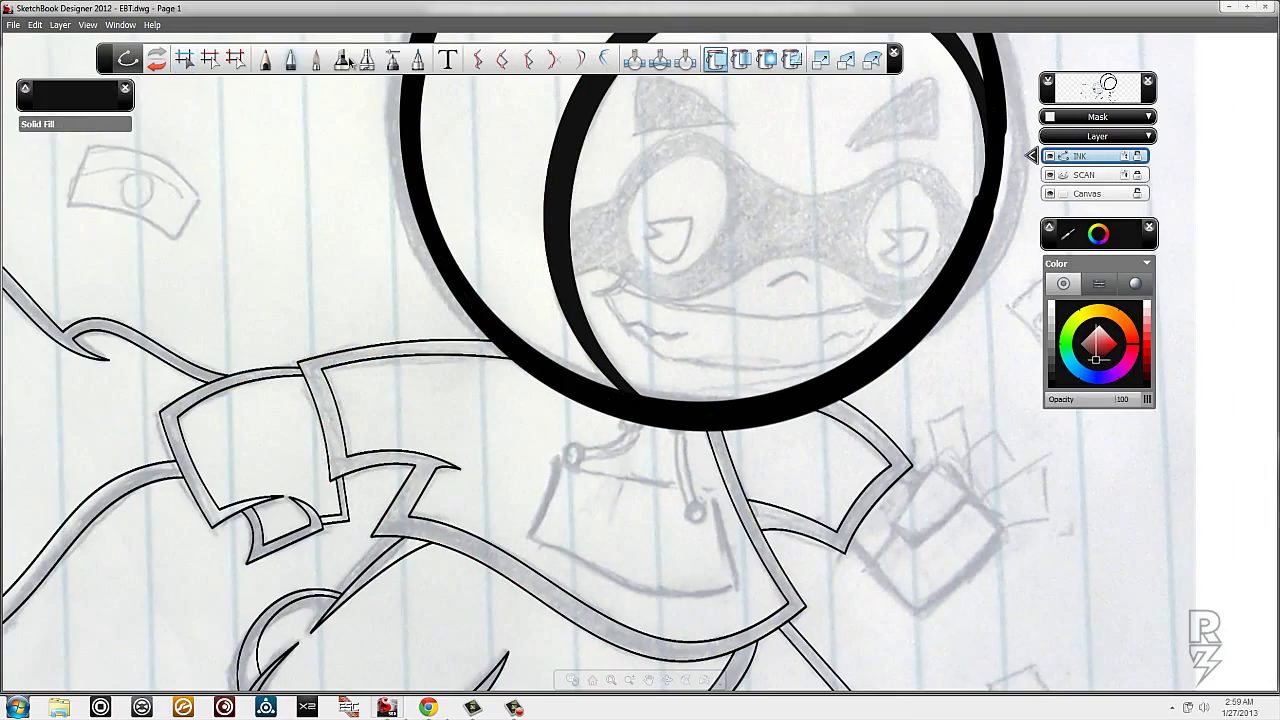
- Give the shoulder curve a thick black stroke and zoom out to the whole character
click(500, 380)
key(Return)
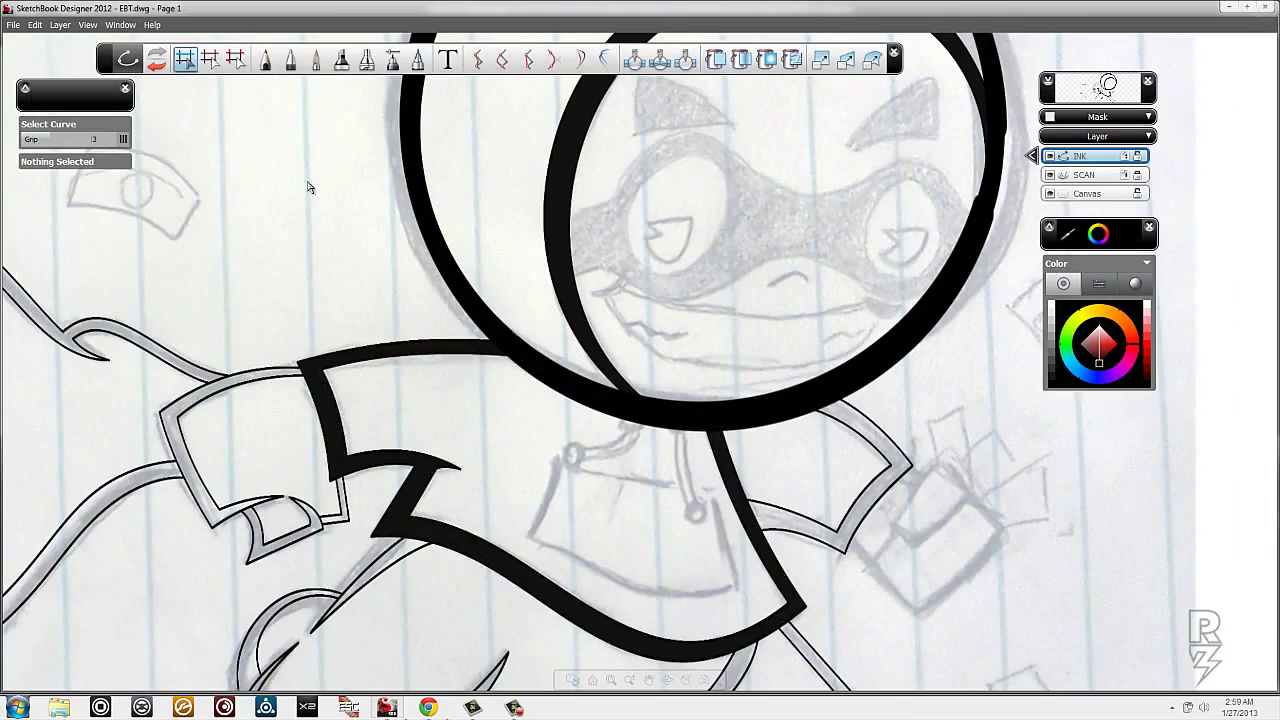
scroll(350, 530, up, 5)
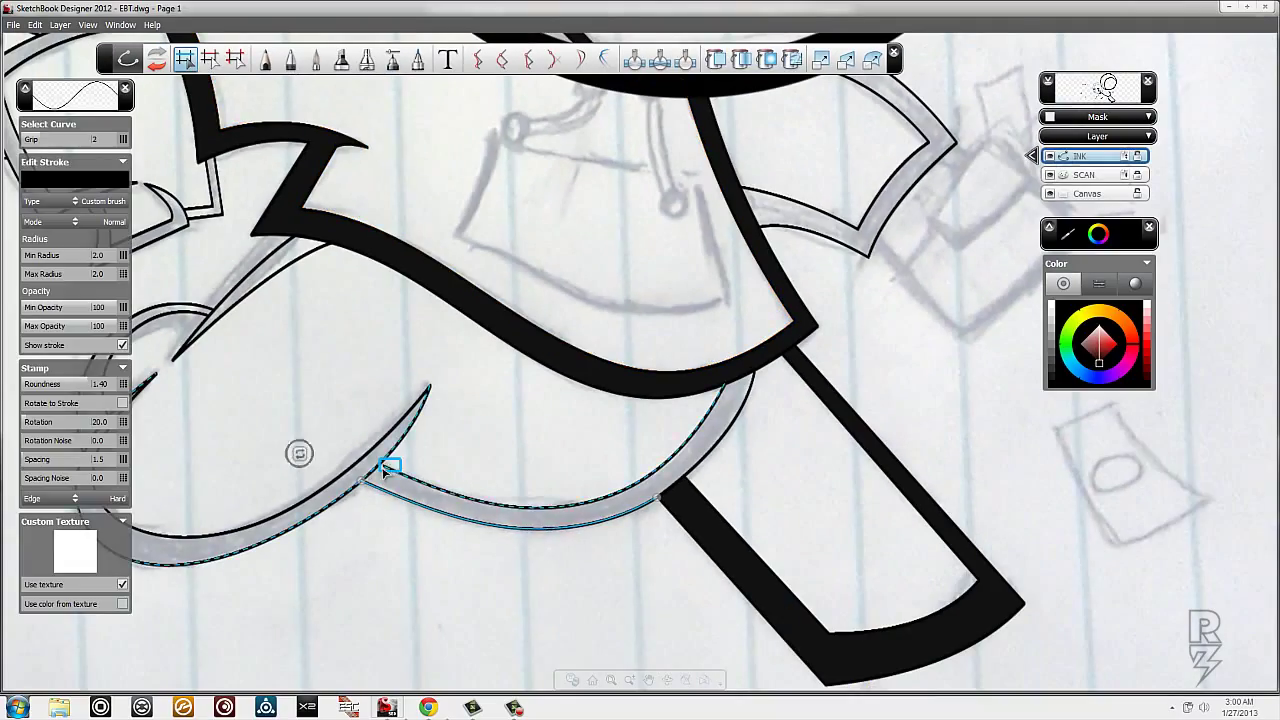
drag(428, 280, 519, 420)
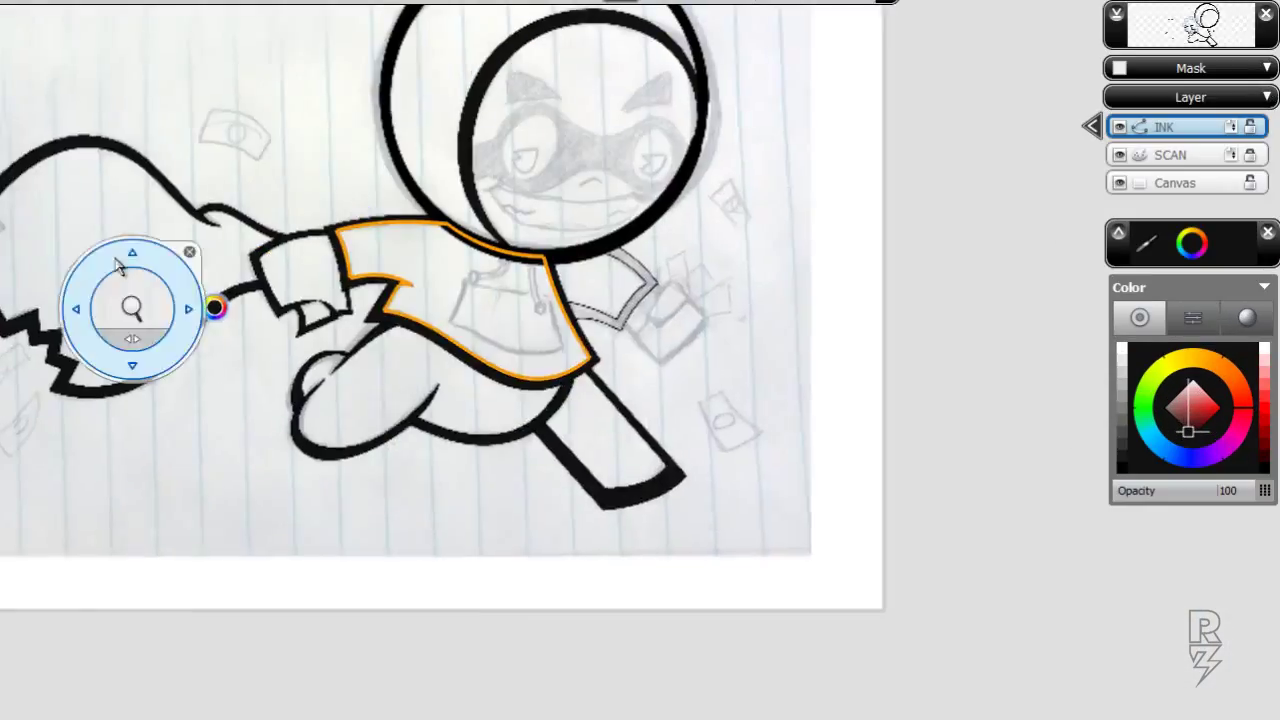
drag(206, 309, 757, 349)
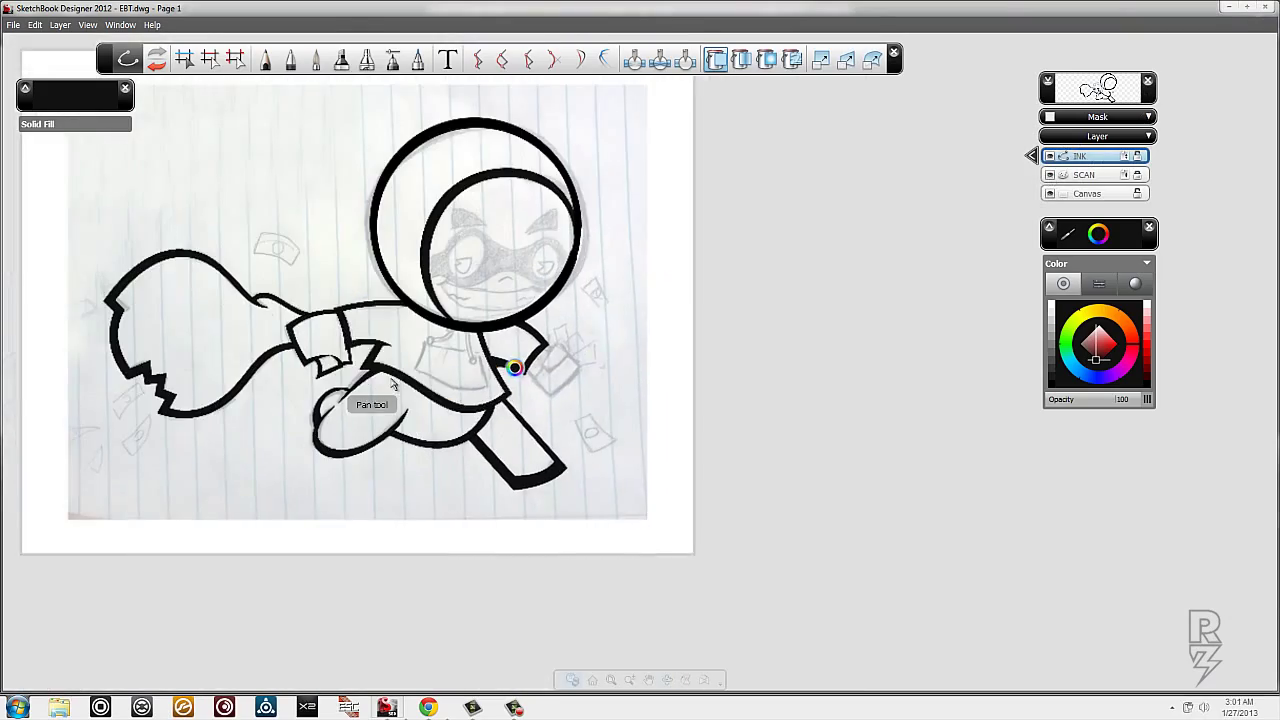
scroll(395, 348, up, 5)
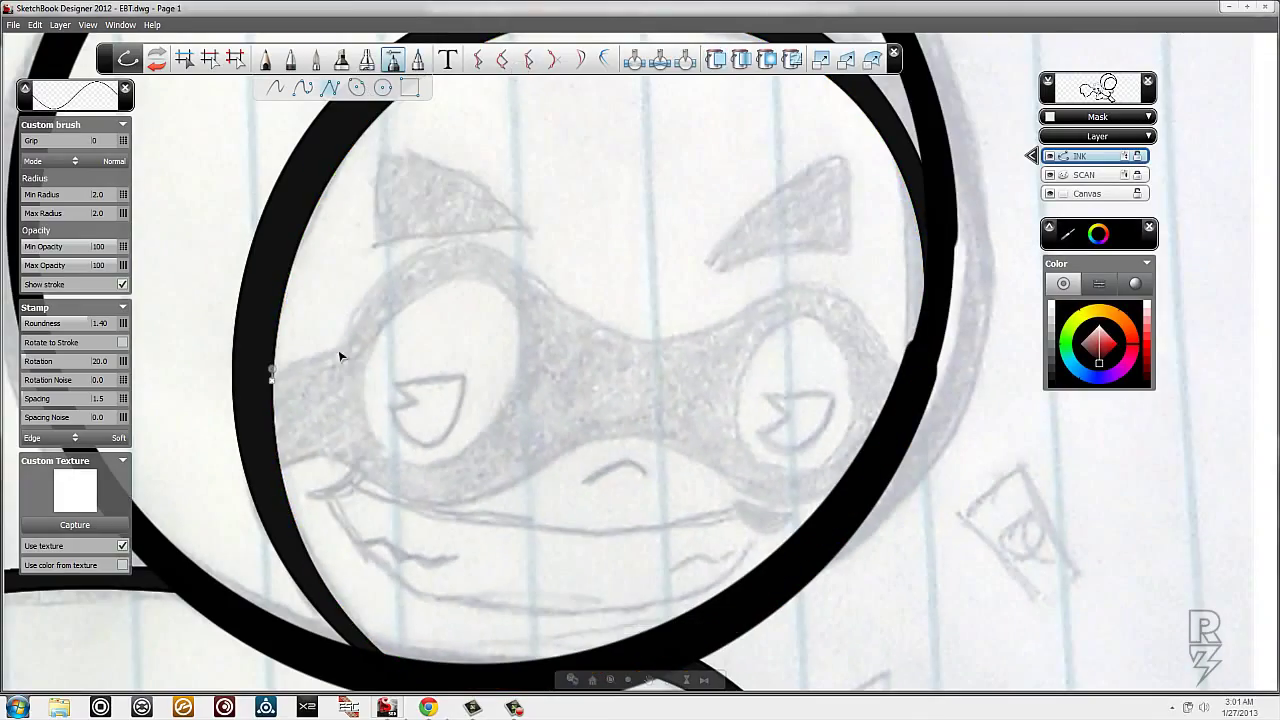
- Trace the eye mask's upper and lower edges, undoing the unwanted lower segment
click(210, 58)
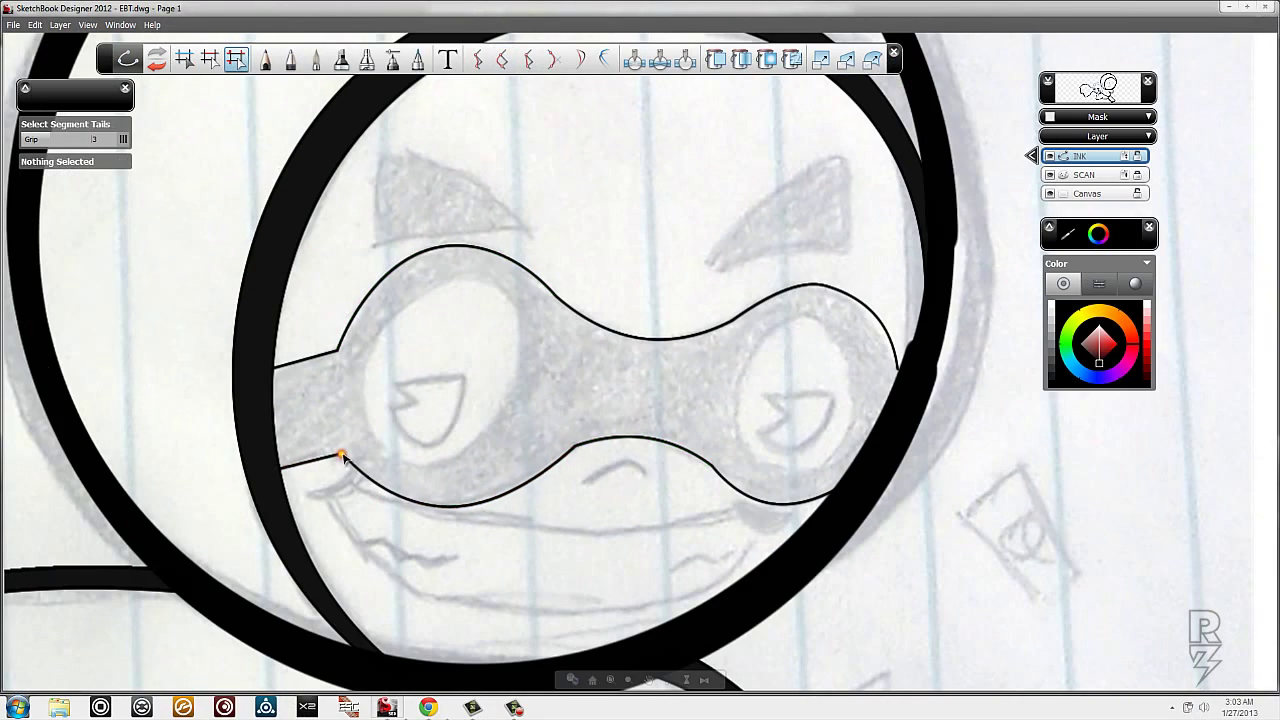
key(ctrl+z)
key(b)
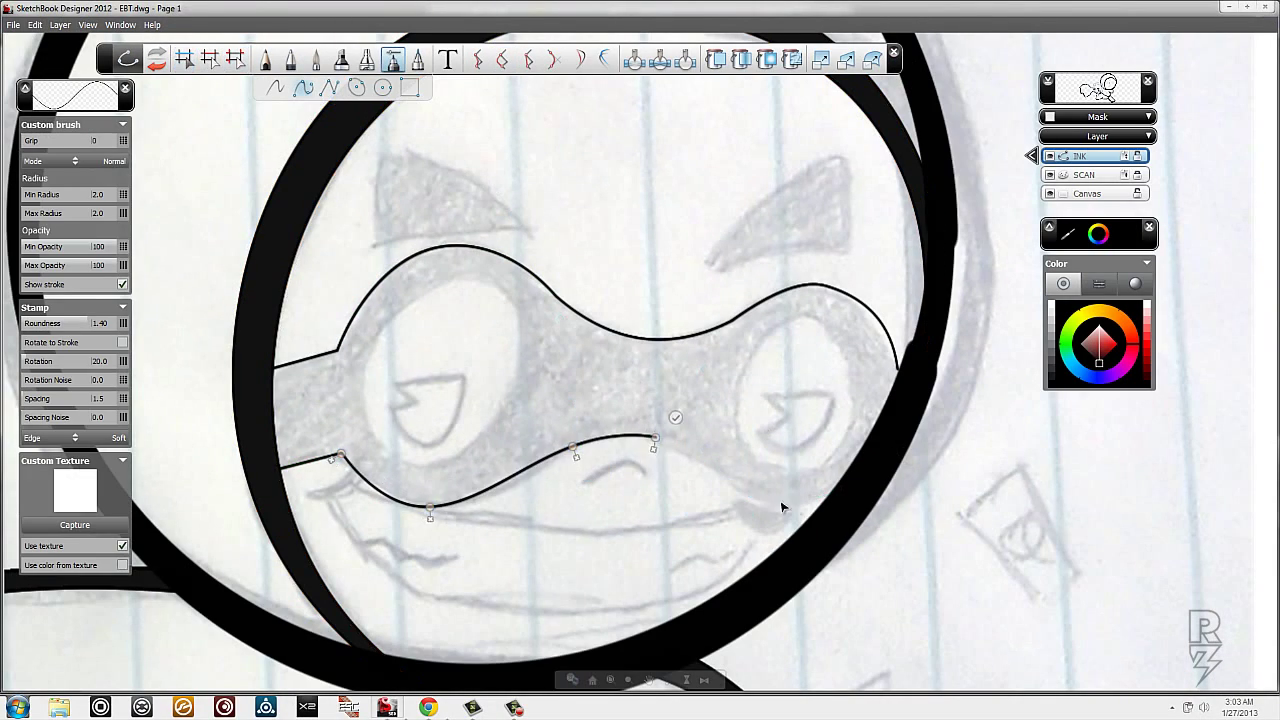
click(830, 498)
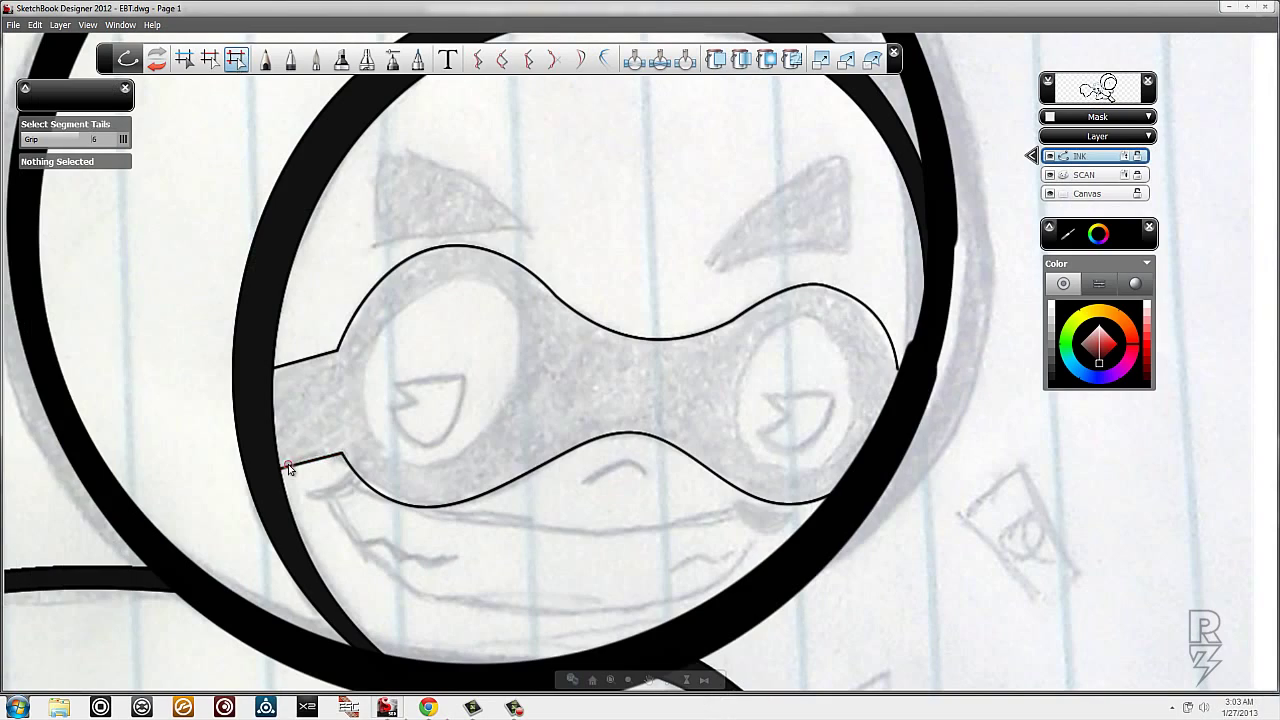